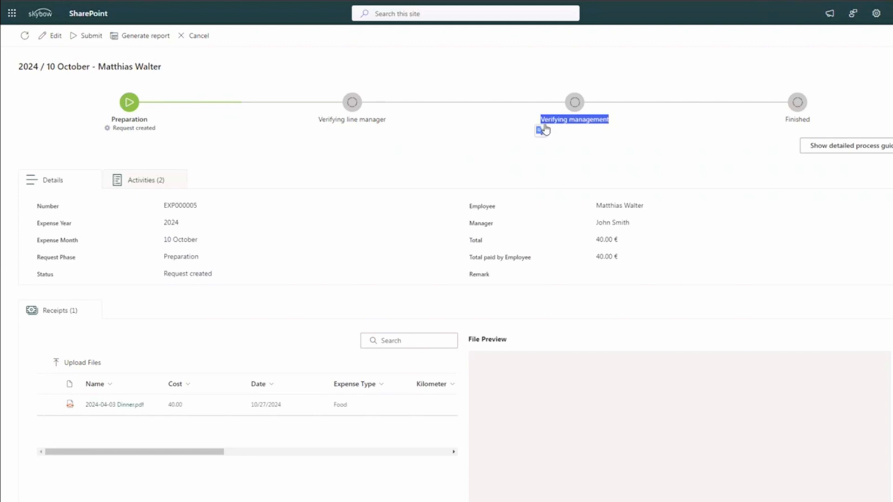
# Highlight the Verifying line manager and Verifying management phase labels on the expense form.
pyautogui.moveTo(325, 120); pyautogui.dragTo(376, 119)
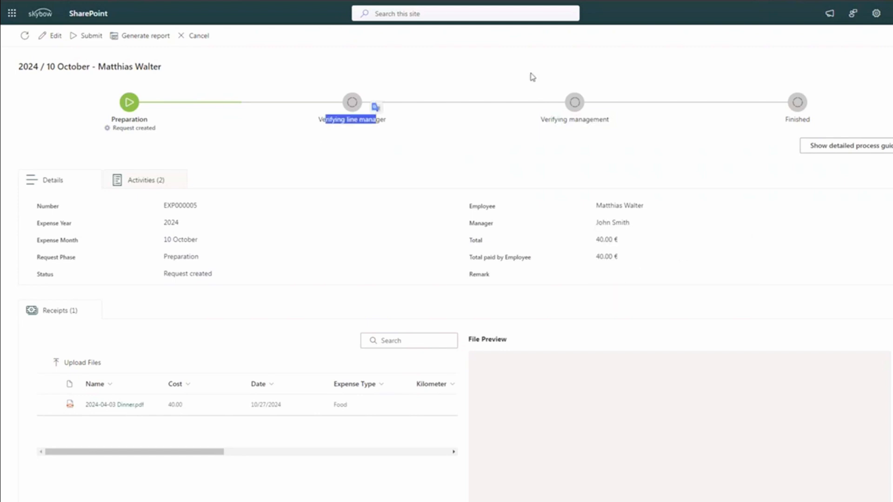
pyautogui.moveTo(544, 120); pyautogui.dragTo(607, 120)
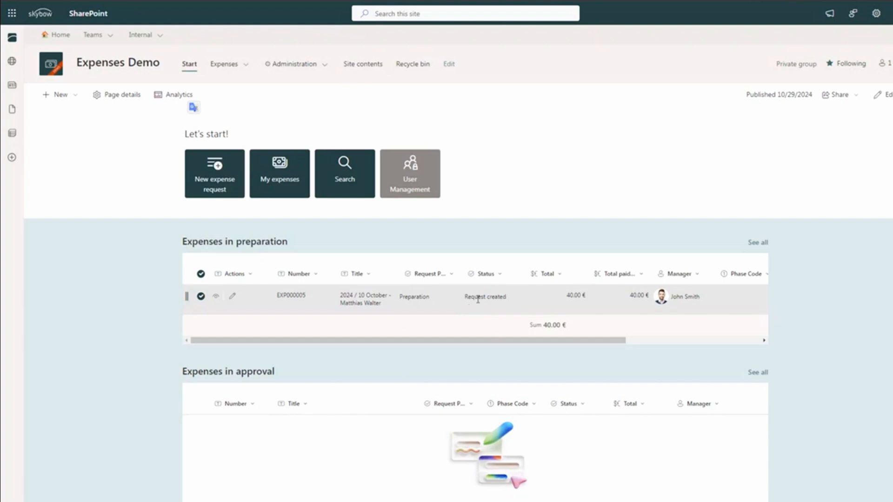
# Glance at the hub site list, then switch to the Roles & Permission Concepts solution builder tab.
pyautogui.click(148, 37)
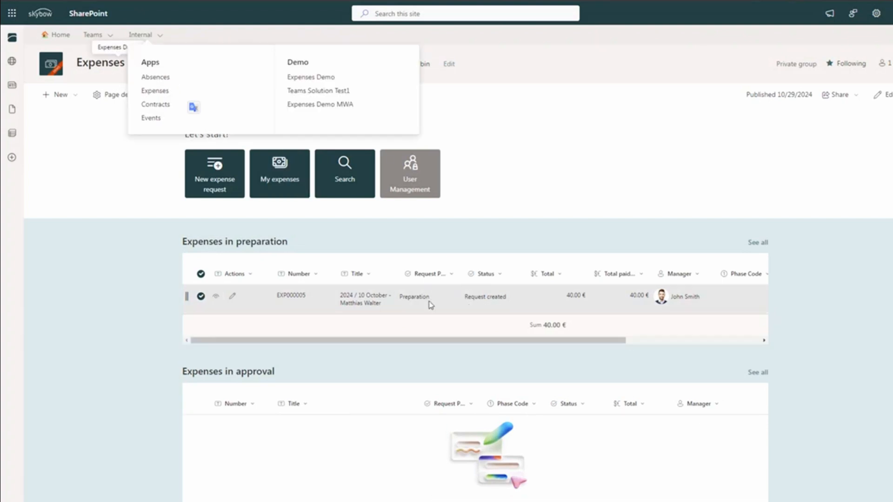
pyautogui.moveTo(431, 306)
pyautogui.click(490, 246)
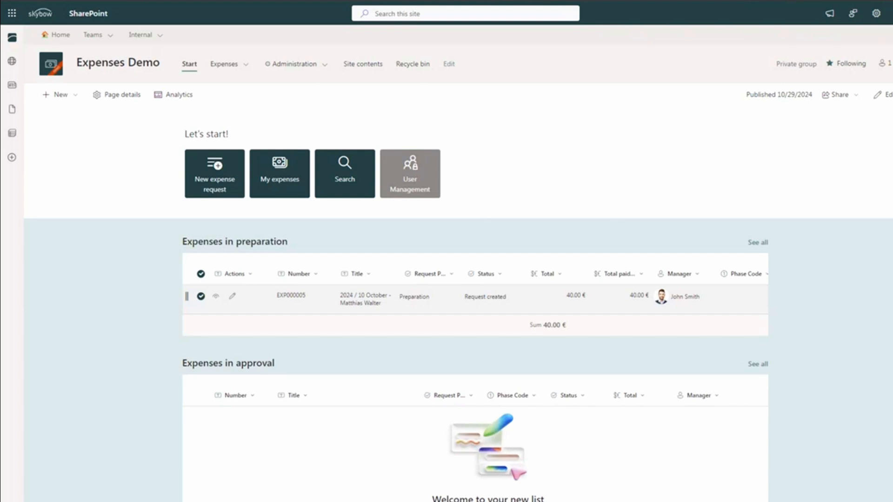
pyautogui.click(88, 1)
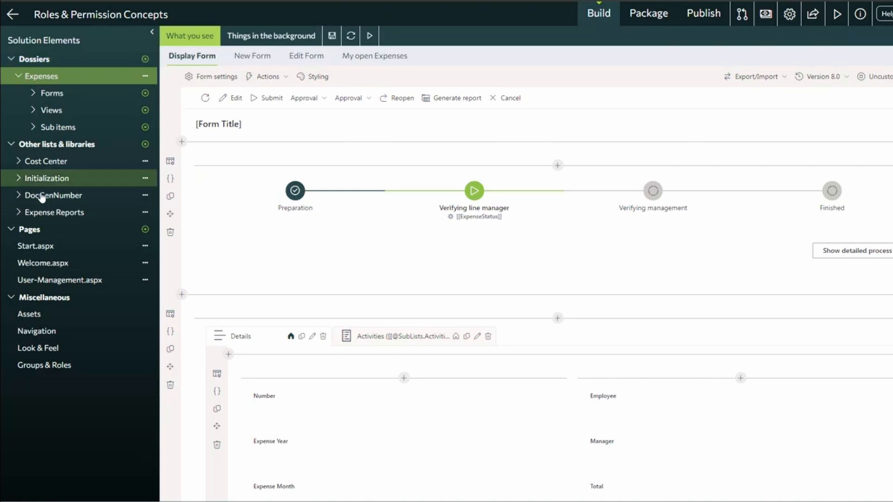
# Expand the Expenses dossier's sub items, then open its 'Things in the background' settings.
pyautogui.click(33, 130)
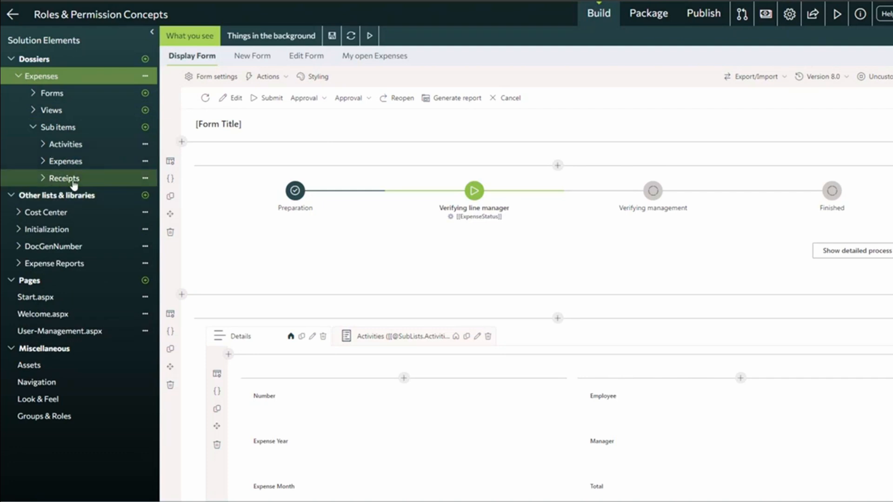
pyautogui.scroll(-5, 405, 353)
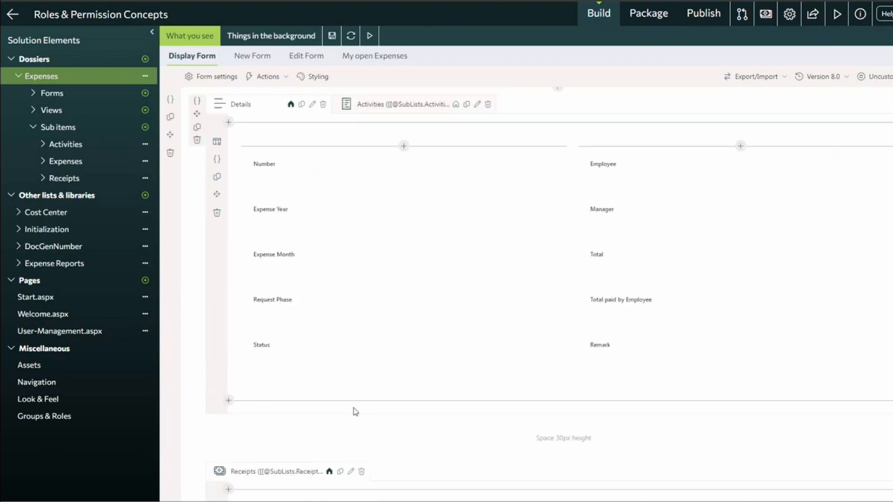
pyautogui.scroll(6, 333, 225)
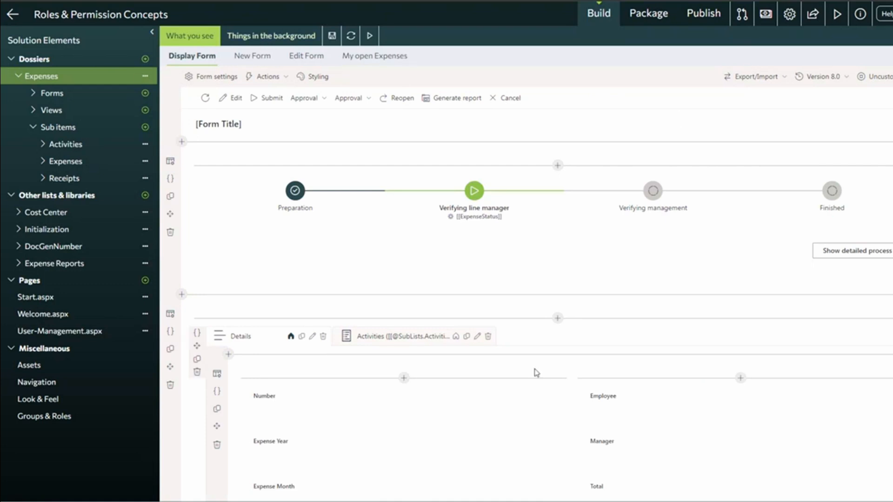
pyautogui.click(265, 39)
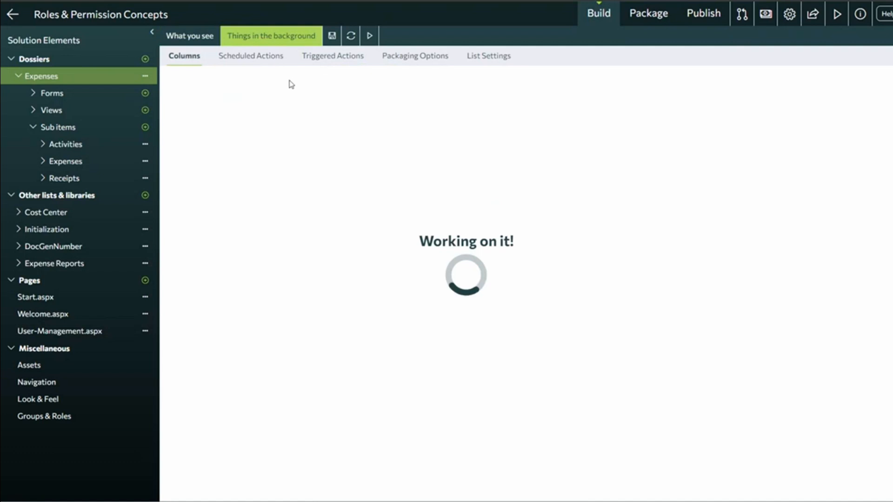
# Confirm under Triggered Actions that Set/update permissions fires on Item Added & Updated.
pyautogui.click(331, 60)
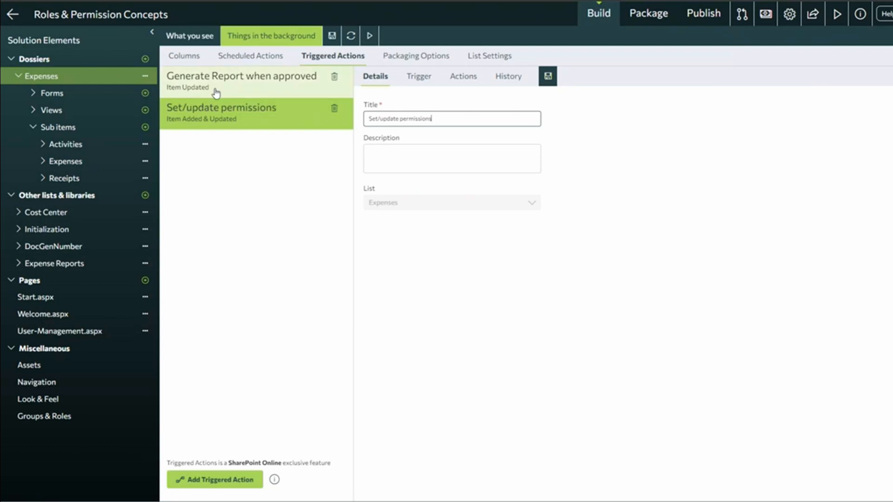
pyautogui.click(413, 81)
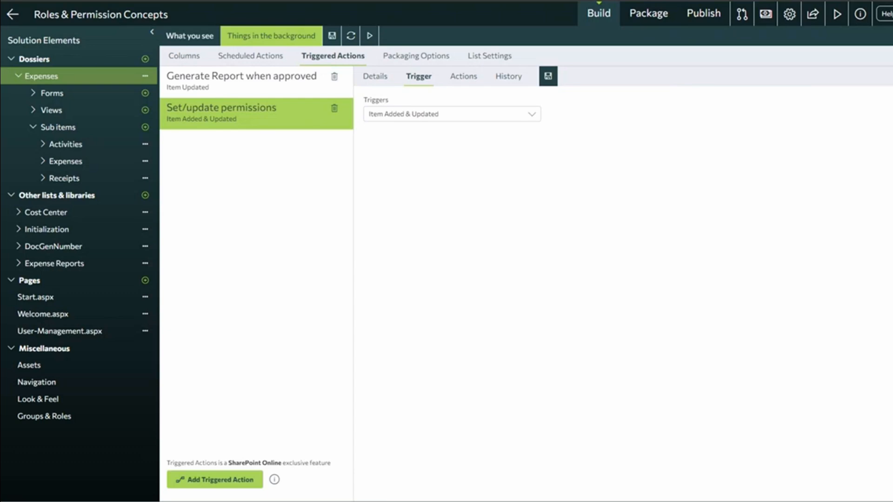
pyautogui.hotkey('alt', 'Tab')
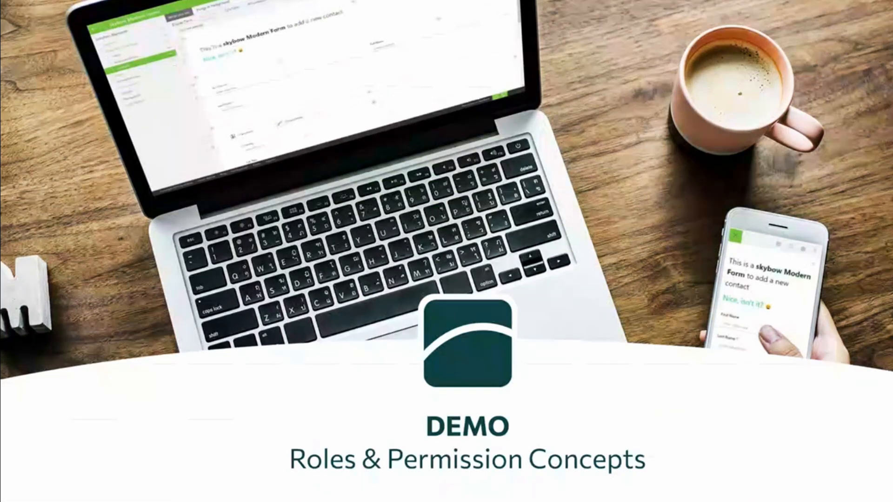
# Switch from the slide to the Expenses Demo - Permission Matrix workbook.
pyautogui.hotkey('alt', 'Tab')
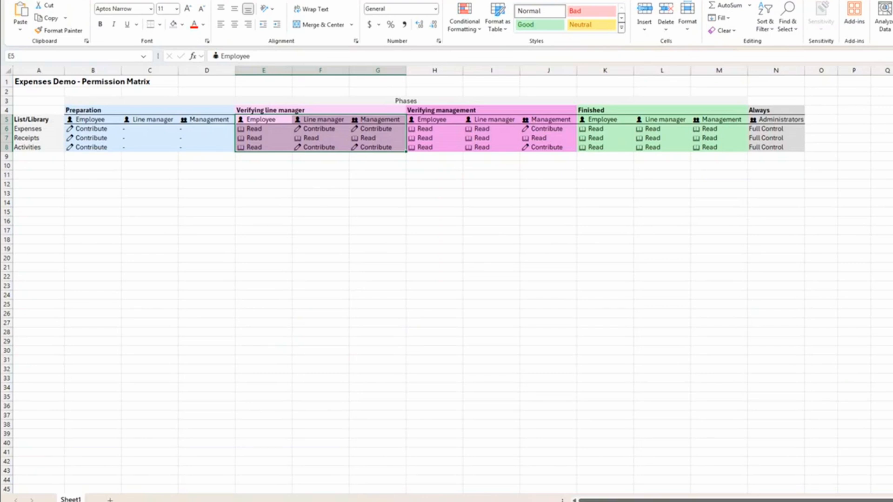
pyautogui.click(261, 166)
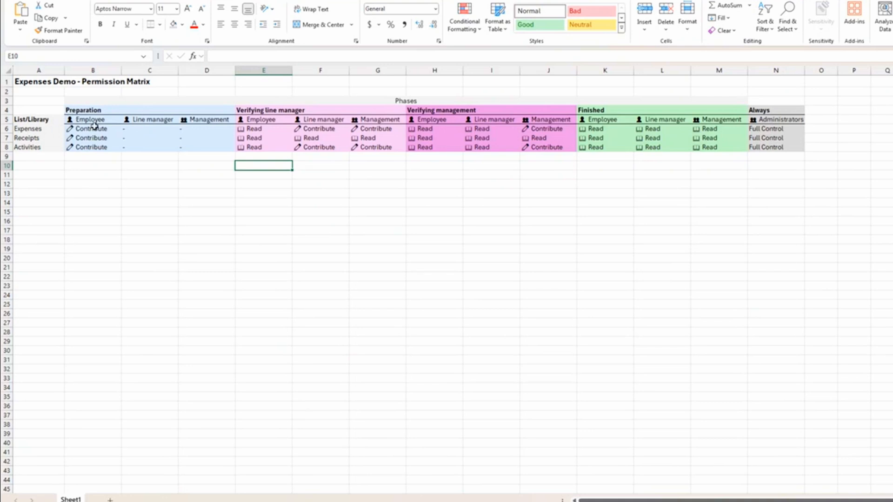
pyautogui.click(80, 110)
pyautogui.moveTo(80, 111); pyautogui.dragTo(163, 148)
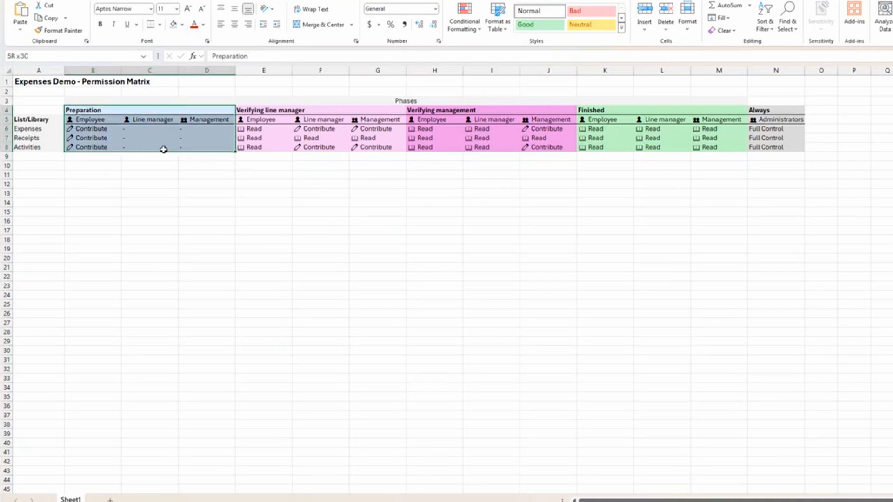
pyautogui.moveTo(29, 128); pyautogui.dragTo(29, 148)
pyautogui.moveTo(79, 110); pyautogui.dragTo(208, 154)
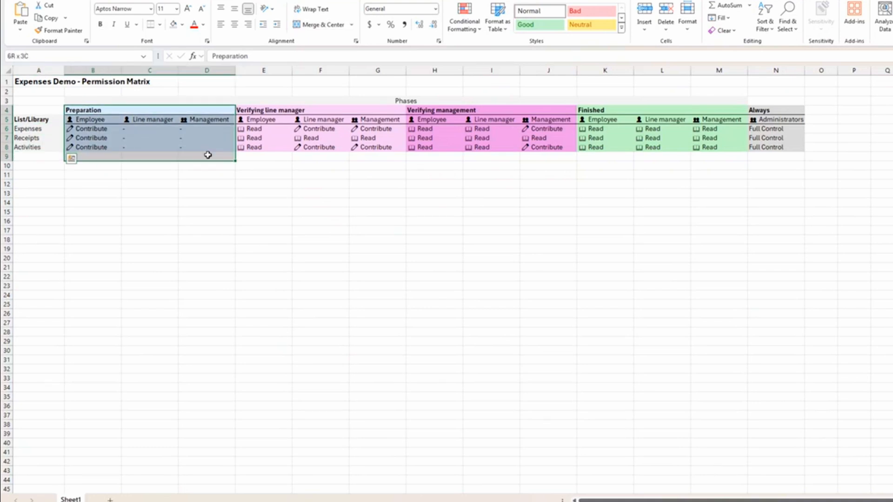
pyautogui.moveTo(239, 110); pyautogui.dragTo(354, 148)
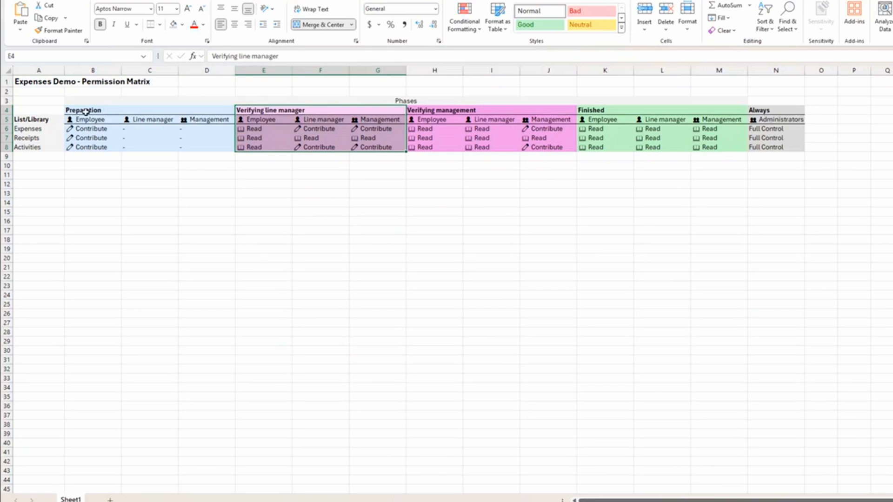
pyautogui.moveTo(86, 112); pyautogui.dragTo(159, 130)
pyautogui.moveTo(265, 111); pyautogui.dragTo(297, 147)
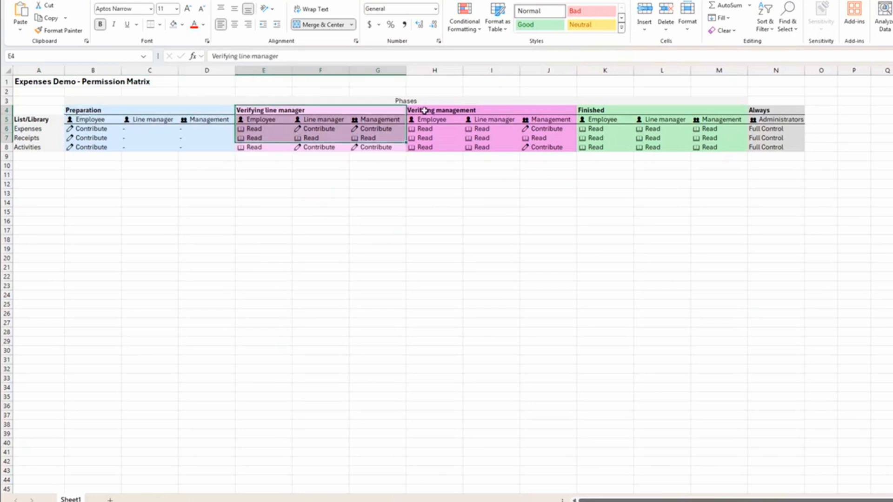
pyautogui.click(428, 110)
pyautogui.click(596, 111)
pyautogui.moveTo(87, 120); pyautogui.dragTo(200, 120)
pyautogui.click(86, 119)
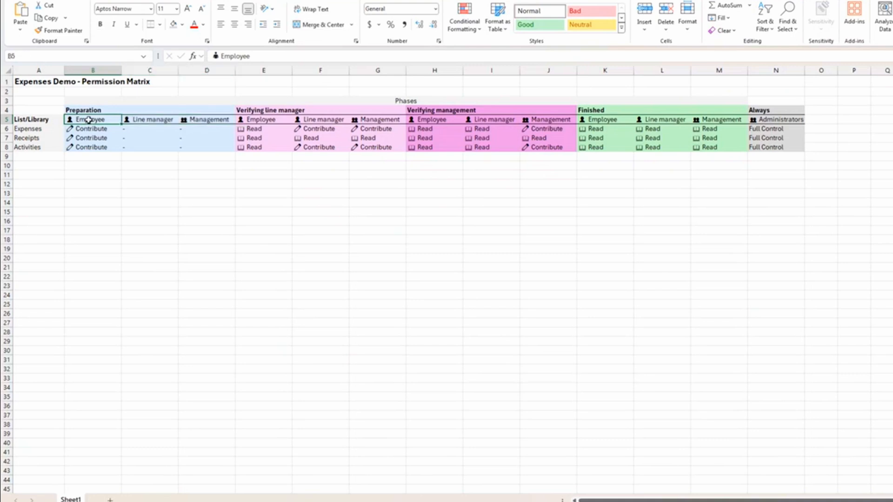
pyautogui.click(154, 119)
pyautogui.click(203, 119)
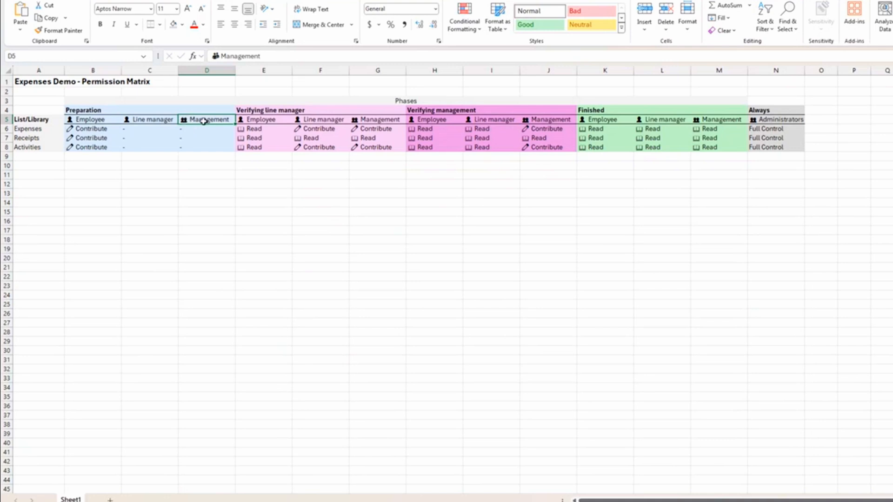
pyautogui.click(92, 121)
pyautogui.click(140, 121)
pyautogui.click(99, 121)
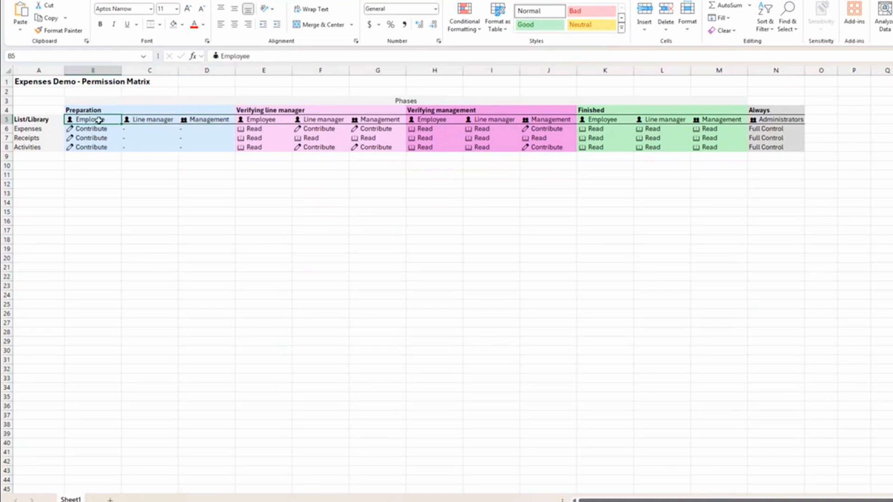
pyautogui.click(150, 120)
pyautogui.moveTo(73, 109); pyautogui.dragTo(100, 146)
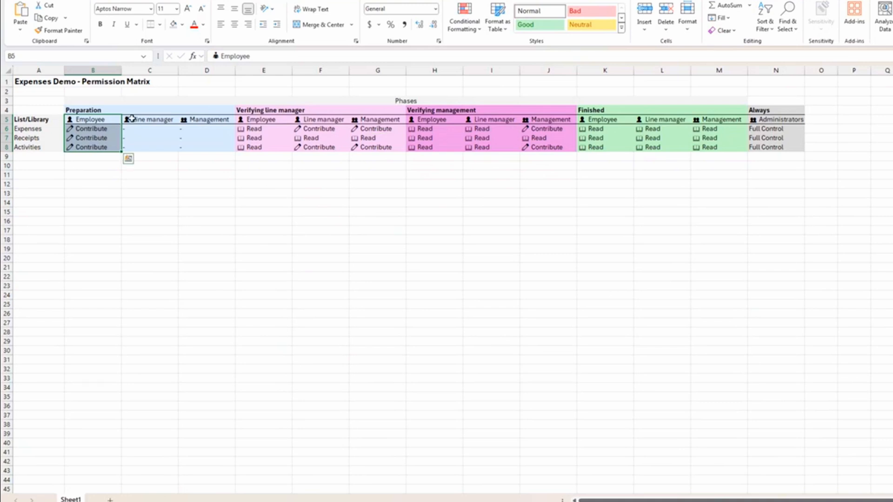
# Walk through Preparation and verification phase rights, including line manager and management Contribute and Read.
pyautogui.moveTo(146, 120); pyautogui.dragTo(199, 149)
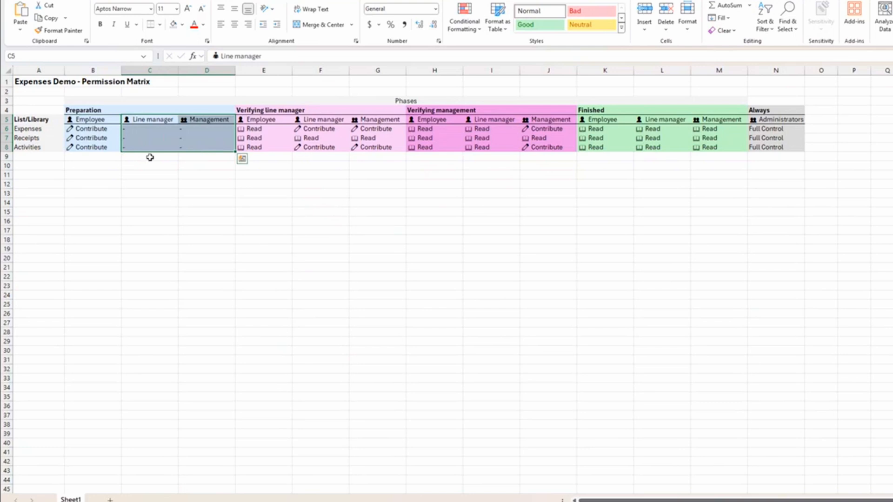
pyautogui.moveTo(146, 129); pyautogui.dragTo(191, 149)
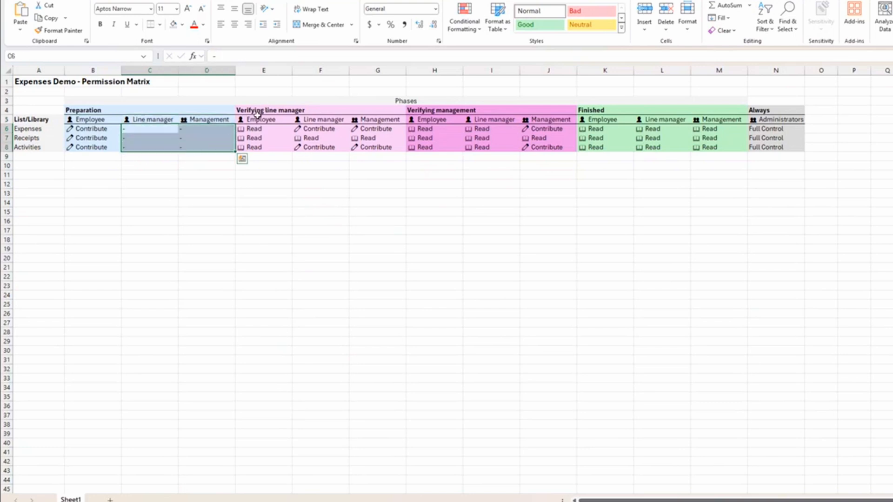
pyautogui.moveTo(250, 128); pyautogui.dragTo(253, 157)
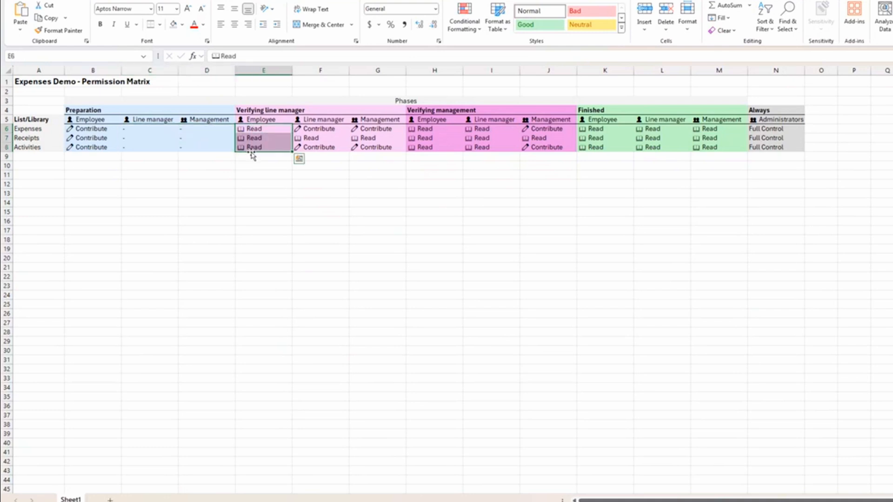
pyautogui.click(314, 130)
pyautogui.click(322, 147)
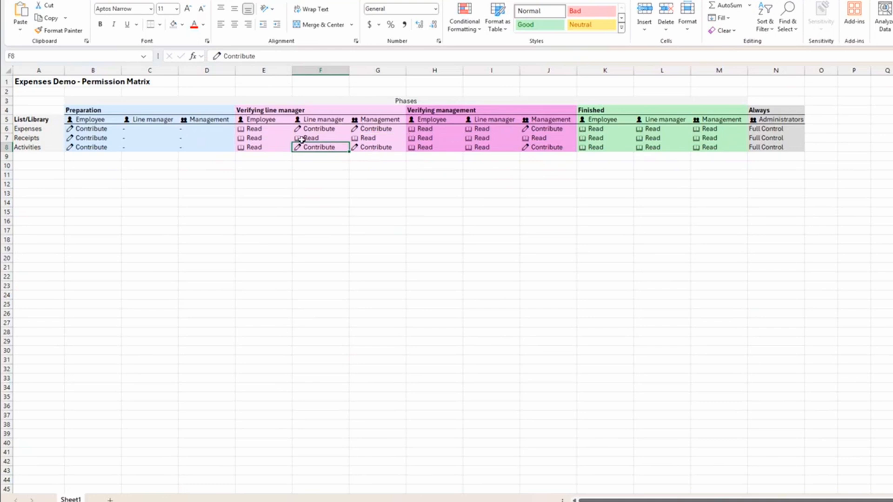
pyautogui.click(375, 129)
pyautogui.click(372, 146)
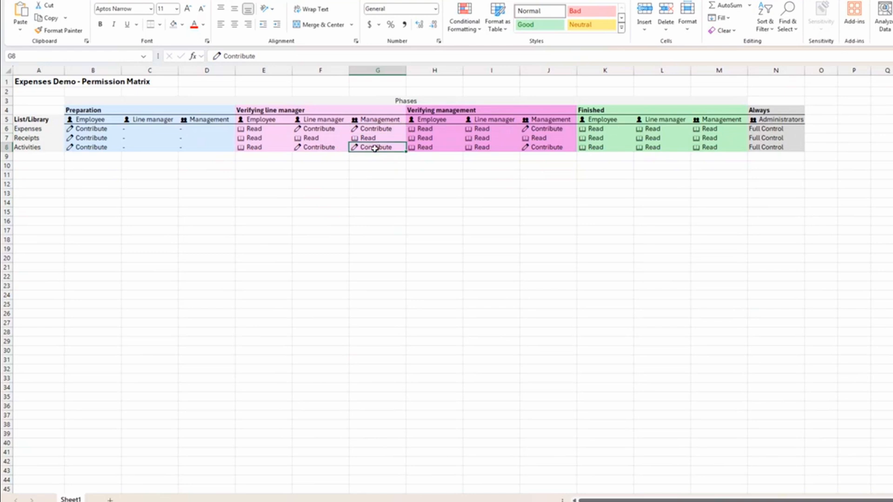
pyautogui.click(479, 132)
pyautogui.moveTo(478, 134); pyautogui.dragTo(481, 146)
pyautogui.moveTo(539, 130); pyautogui.dragTo(544, 150)
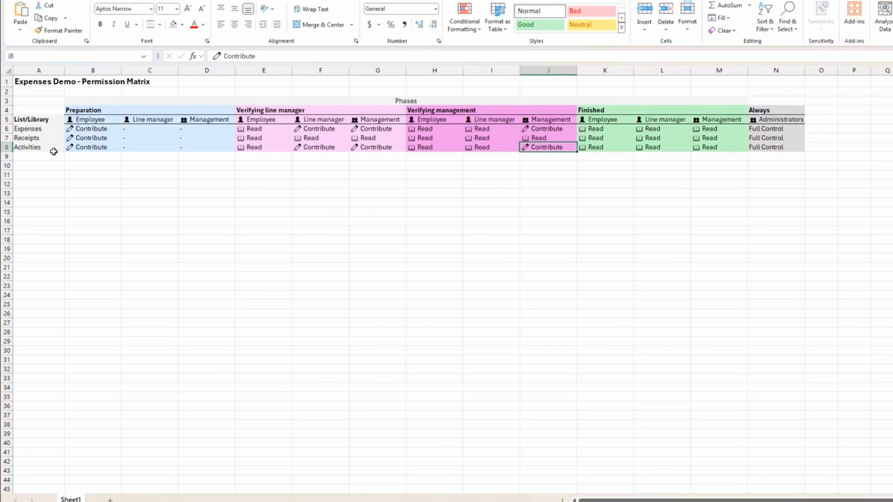
# Highlight the Receipts row, Finished phase rights and the administrators' Always Full Control column.
pyautogui.moveTo(27, 137); pyautogui.dragTo(330, 136)
pyautogui.moveTo(259, 138); pyautogui.dragTo(710, 139)
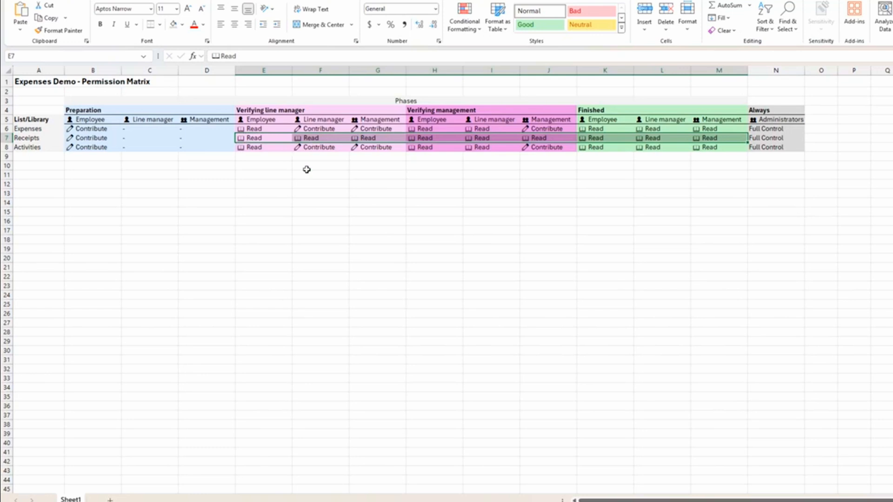
pyautogui.moveTo(607, 129); pyautogui.dragTo(702, 149)
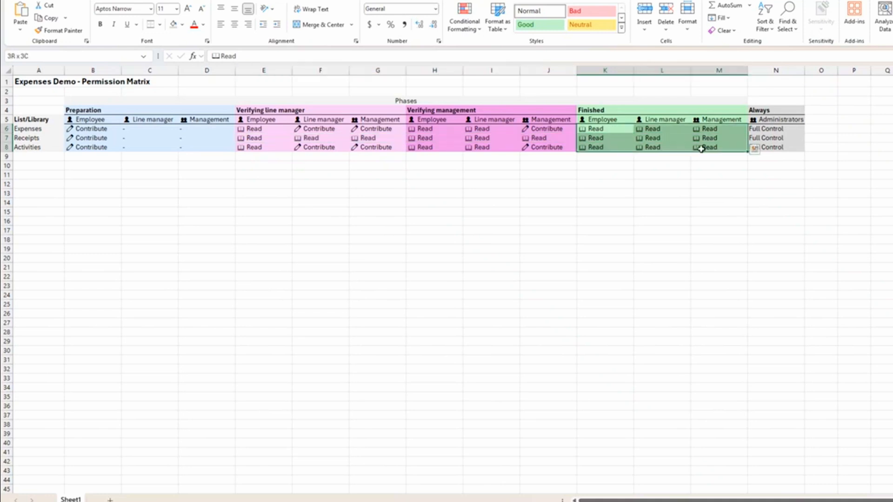
pyautogui.moveTo(604, 129); pyautogui.dragTo(710, 146)
pyautogui.moveTo(765, 111); pyautogui.dragTo(768, 149)
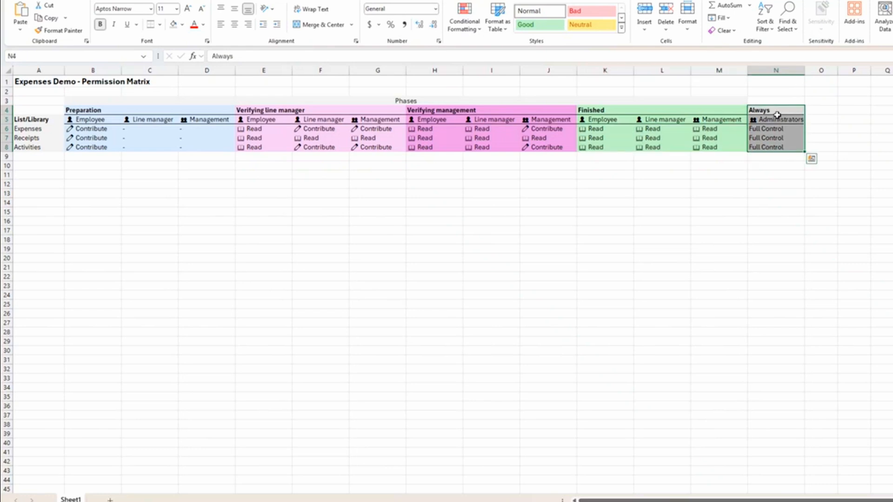
pyautogui.moveTo(762, 132); pyautogui.dragTo(764, 146)
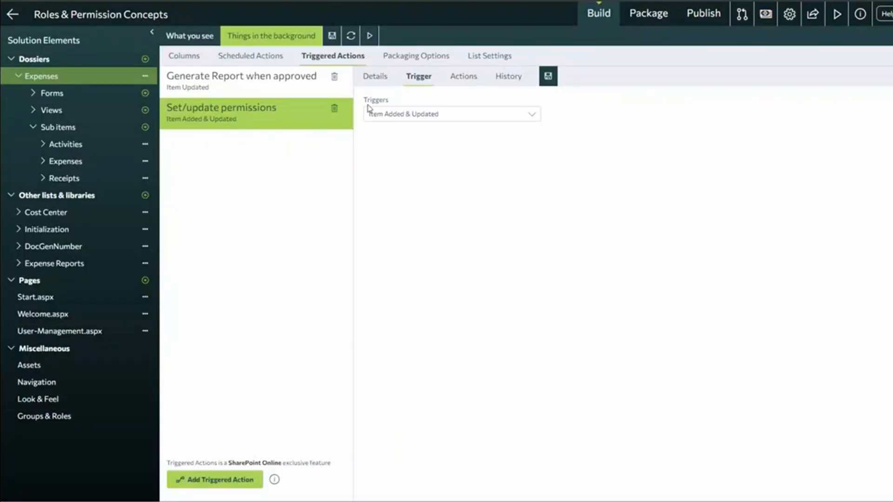
# Show Set/update permissions actions, collapse the Expenses item scope and expand the receiptsFolderId Set variable step.
pyautogui.click(471, 77)
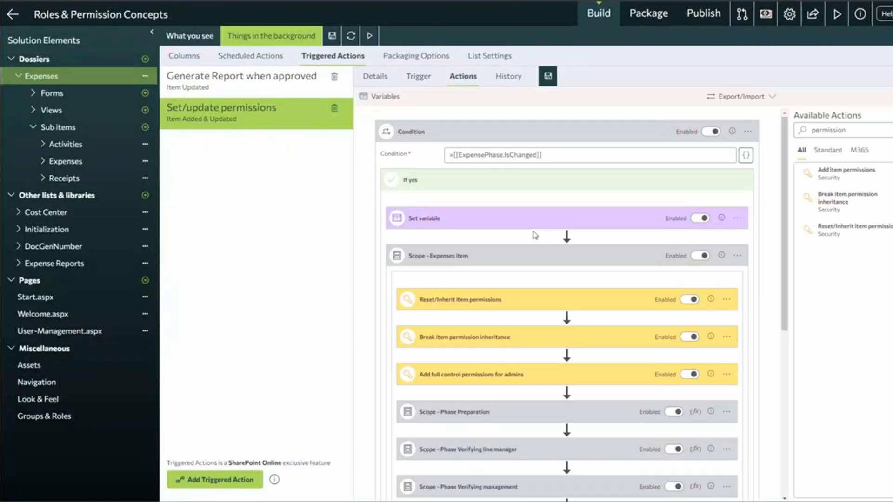
pyautogui.click(470, 265)
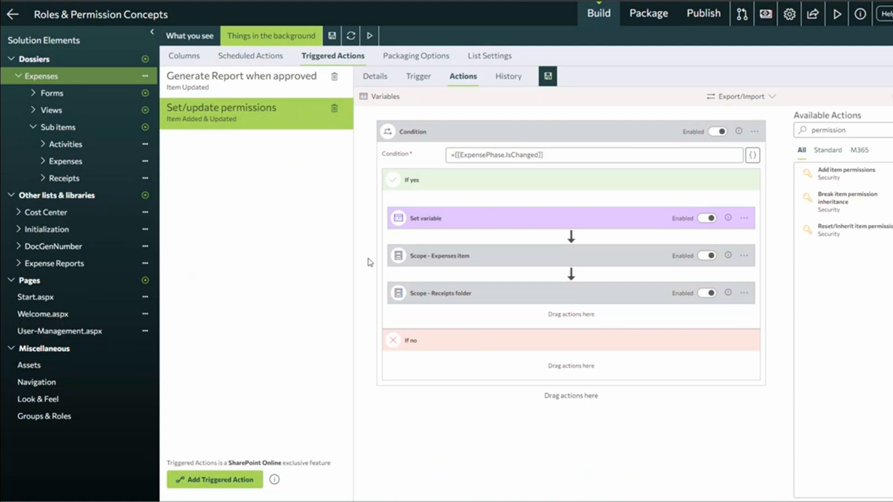
pyautogui.click(445, 224)
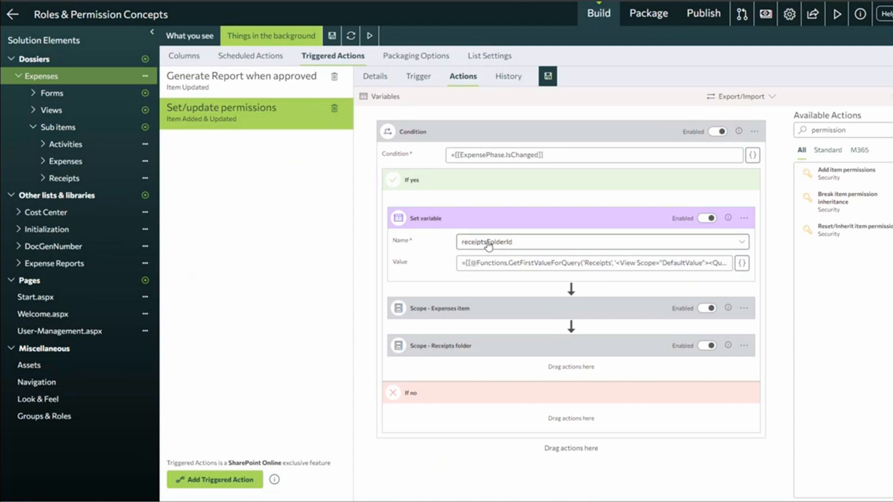
# Collapse Set variable and expand Scope - Expenses item to show its permission steps.
pyautogui.click(466, 224)
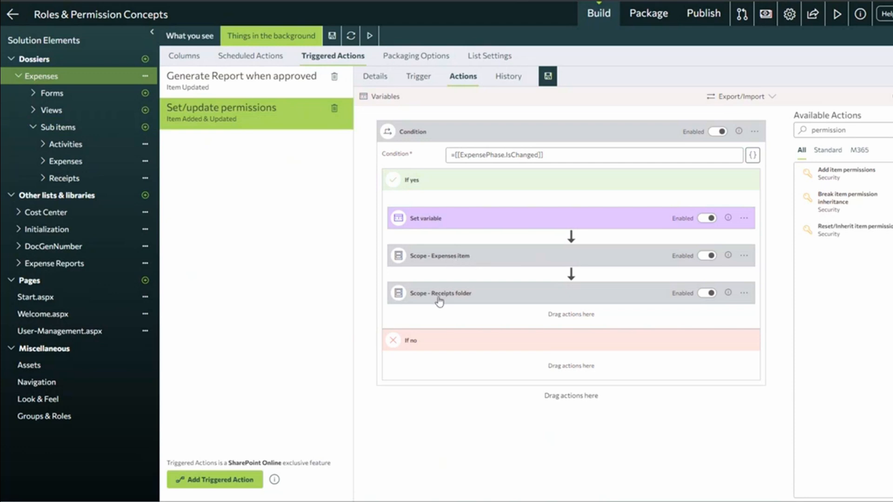
pyautogui.click(447, 260)
pyautogui.scroll(-3, 578, 266)
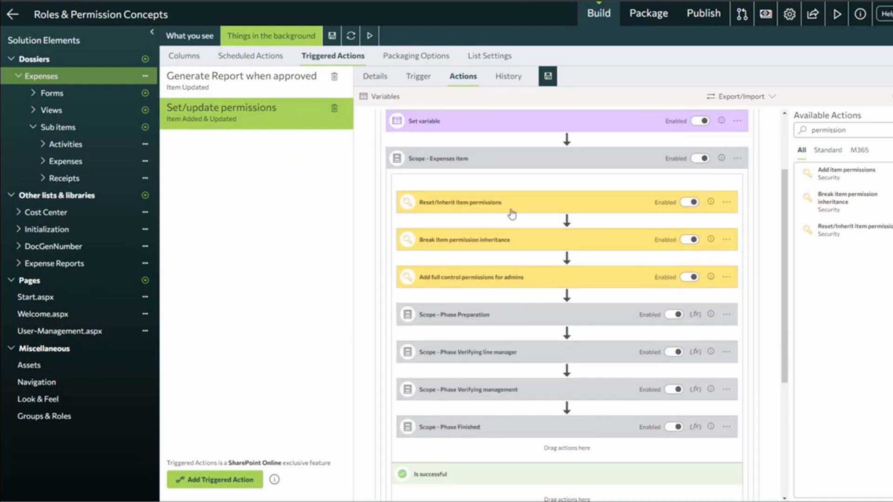
# Clear 'permission' from the Available Actions search to list all actions.
pyautogui.click(875, 131)
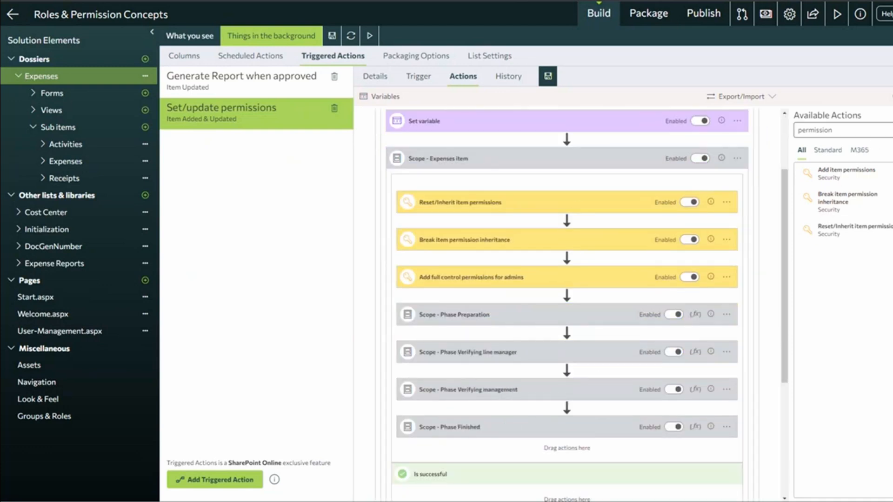
pyautogui.hotkey('ctrl', 'a')
pyautogui.press('BackSpace')
pyautogui.scroll(-1, 870, 315)
pyautogui.scroll(-1, 870, 314)
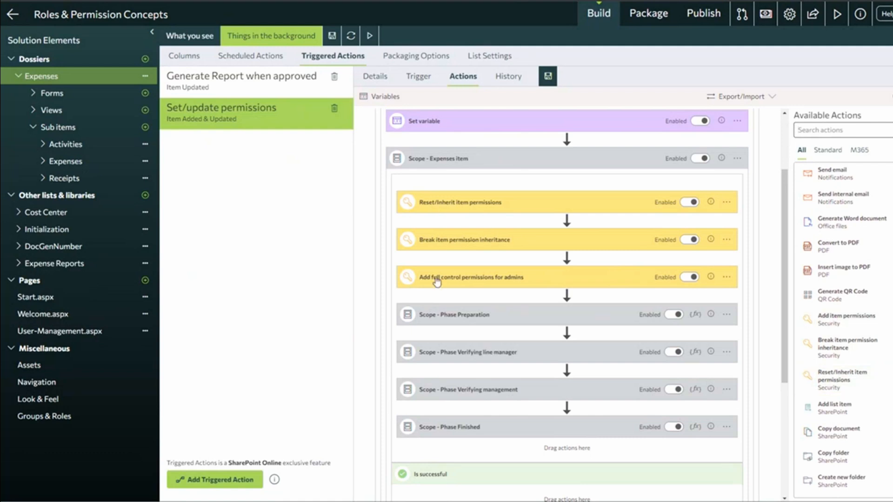
pyautogui.click(460, 204)
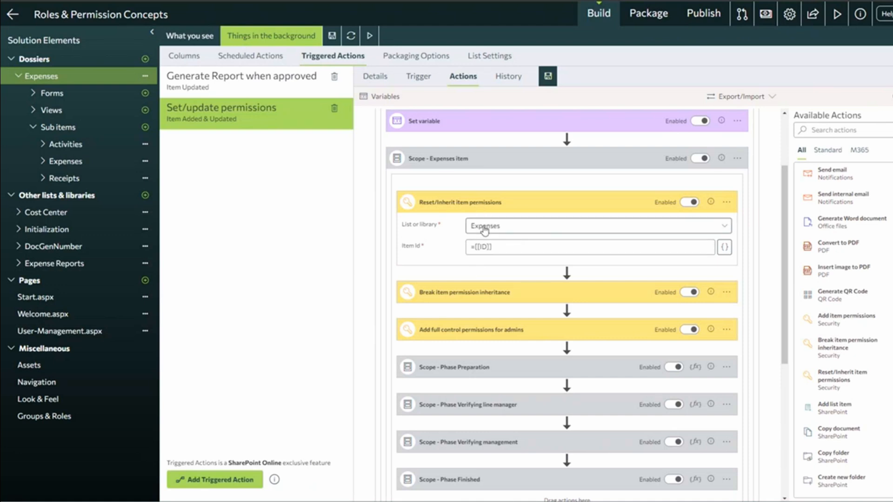
pyautogui.click(460, 203)
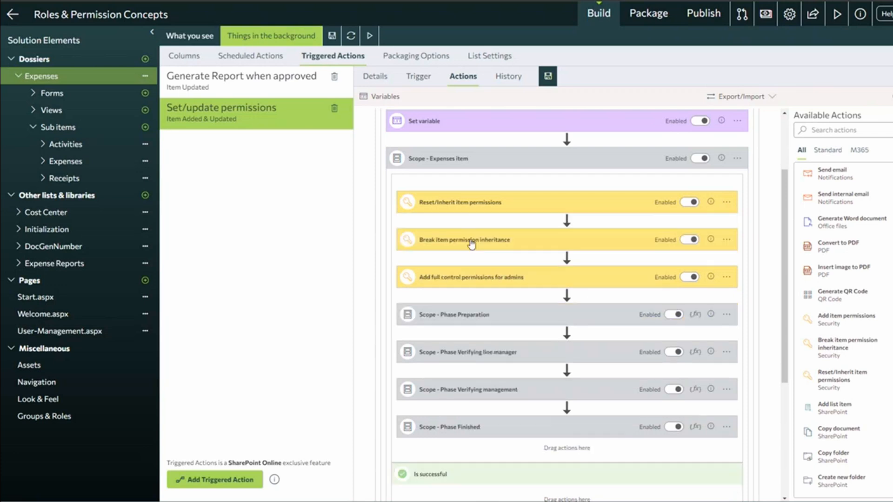
pyautogui.click(468, 242)
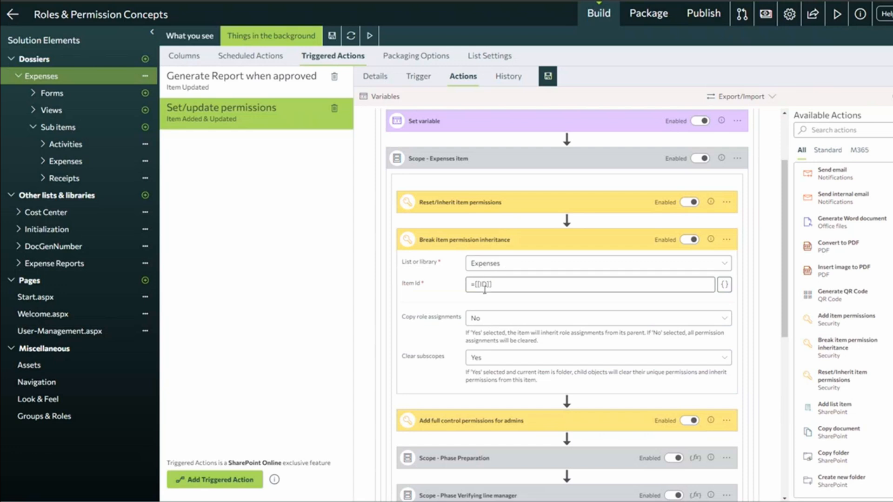
pyautogui.moveTo(406, 317); pyautogui.dragTo(452, 322)
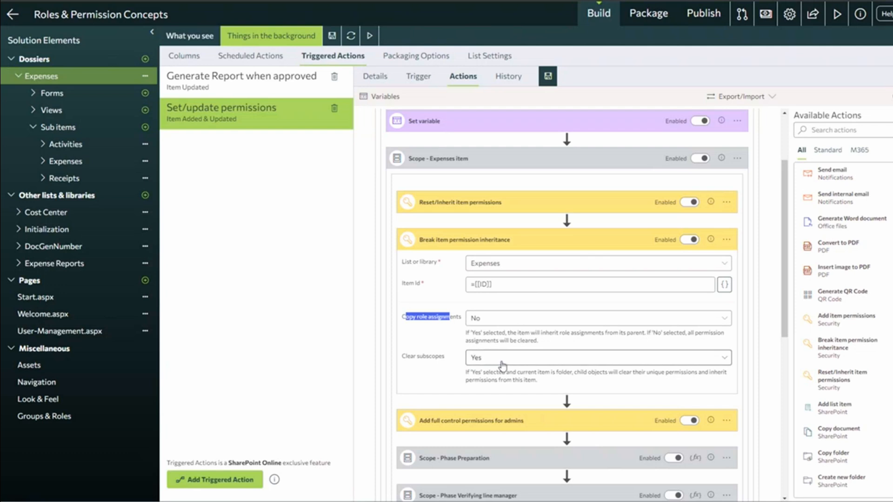
pyautogui.click(466, 246)
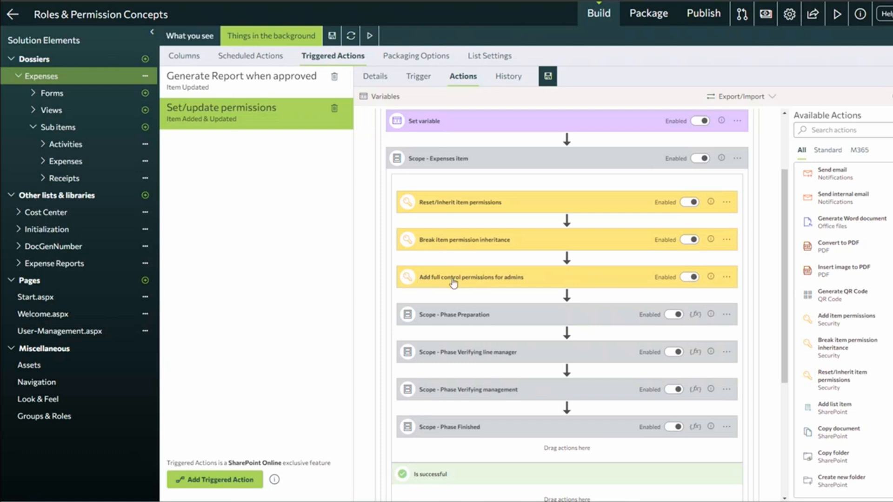
pyautogui.click(533, 283)
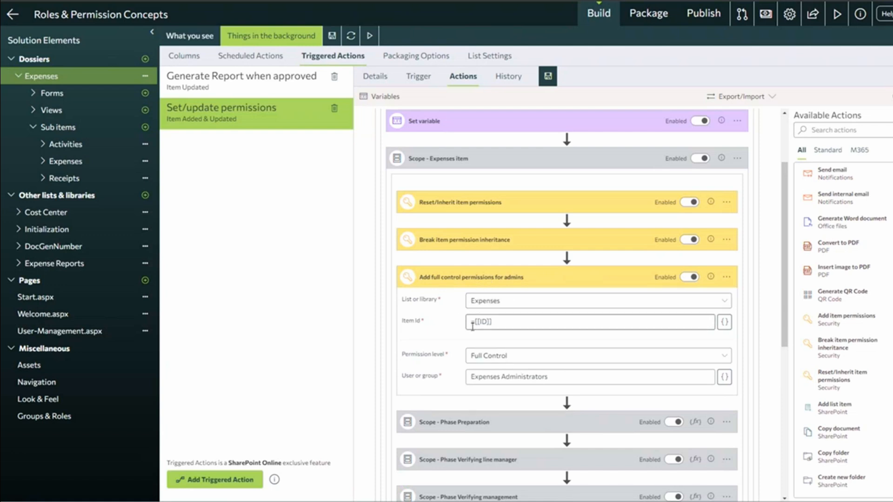
pyautogui.click(491, 356)
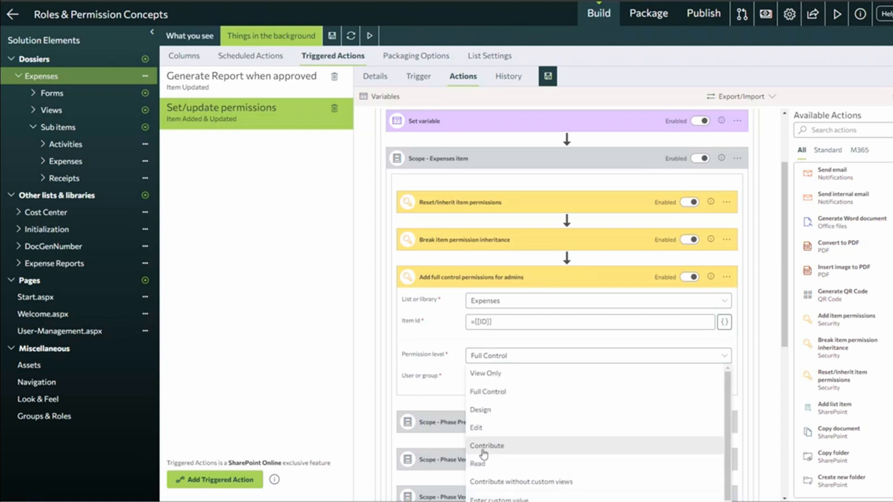
pyautogui.click(435, 352)
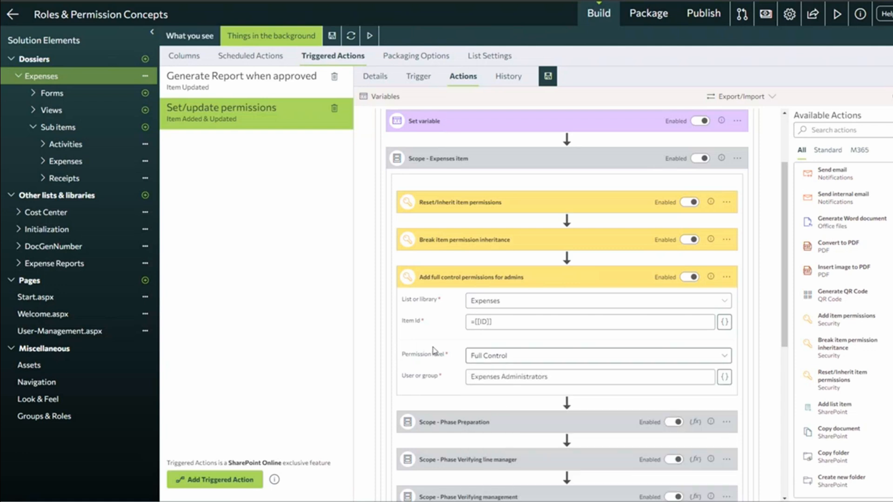
pyautogui.moveTo(570, 379); pyautogui.dragTo(415, 376)
pyautogui.hotkey('ctrl', 'c')
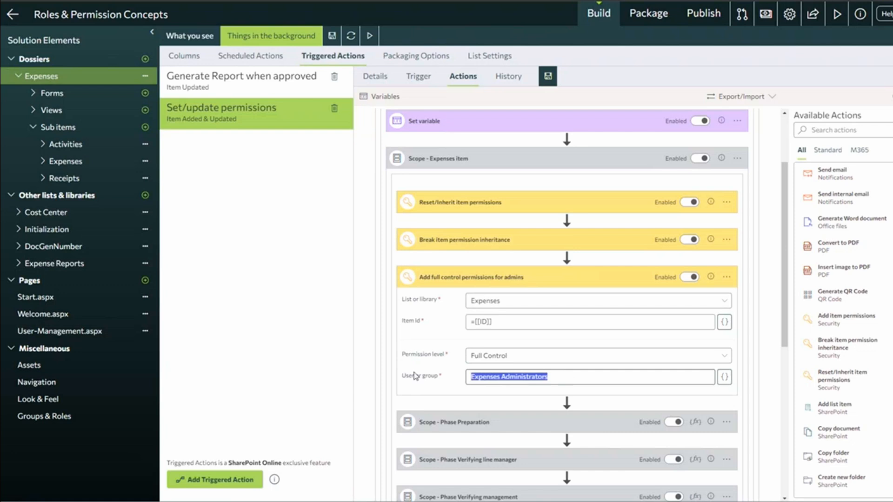
pyautogui.press('BackSpace')
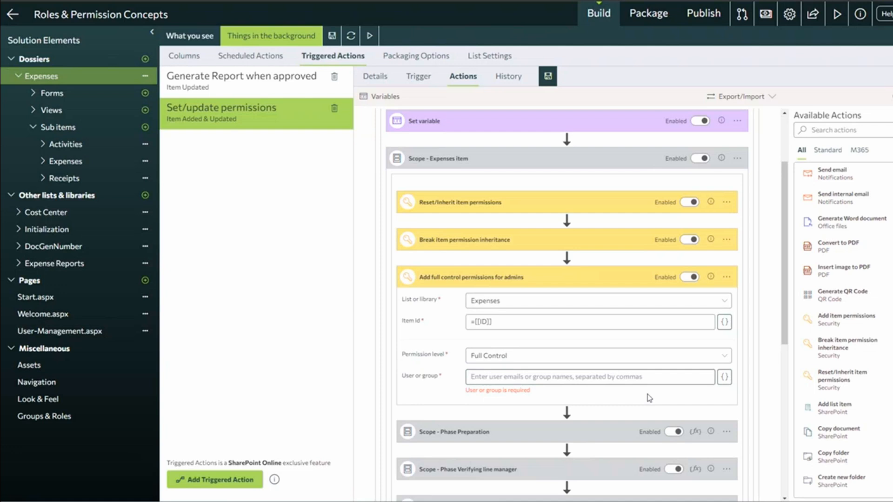
pyautogui.hotkey('ctrl', 'v')
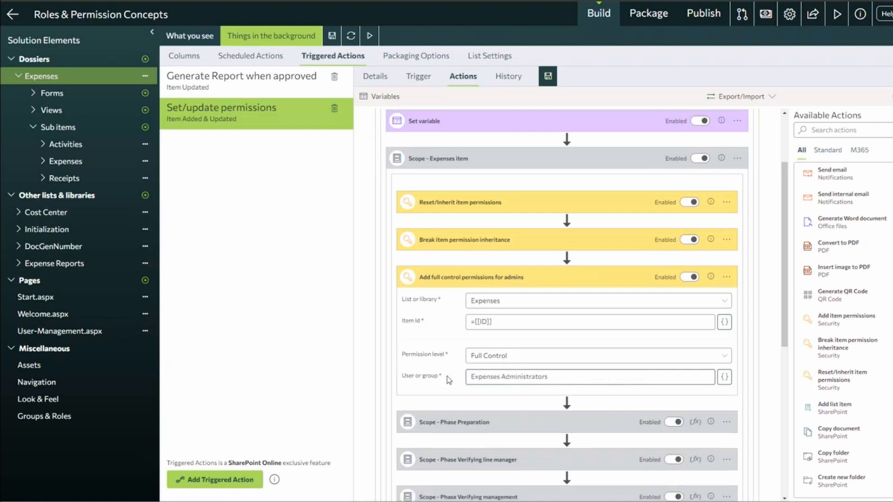
pyautogui.moveTo(473, 377); pyautogui.dragTo(578, 376)
pyautogui.click(434, 376)
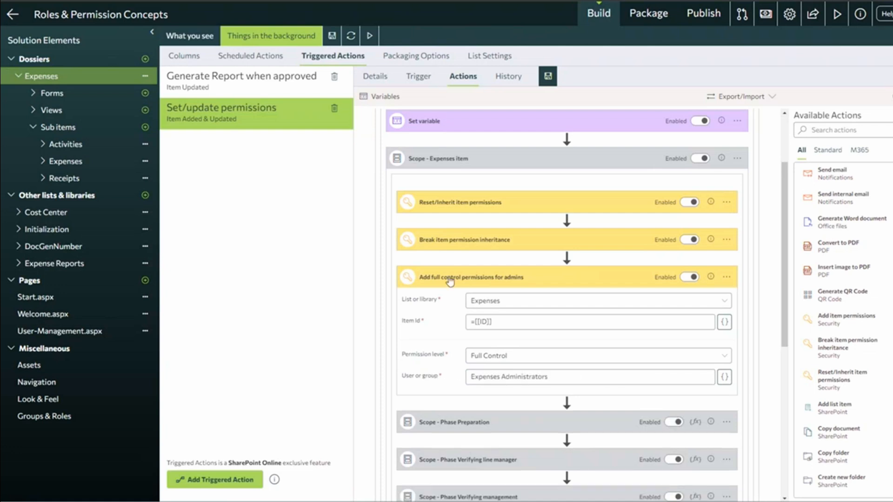
pyautogui.click(473, 280)
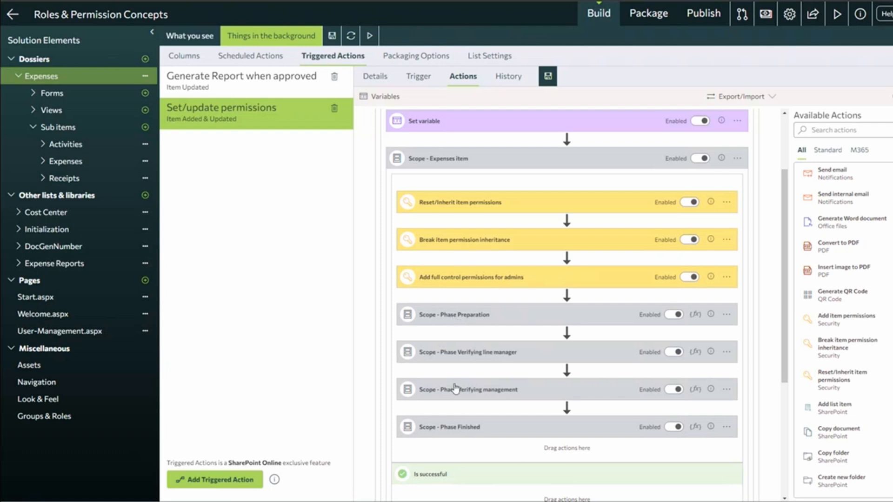
pyautogui.scroll(3, 833, 205)
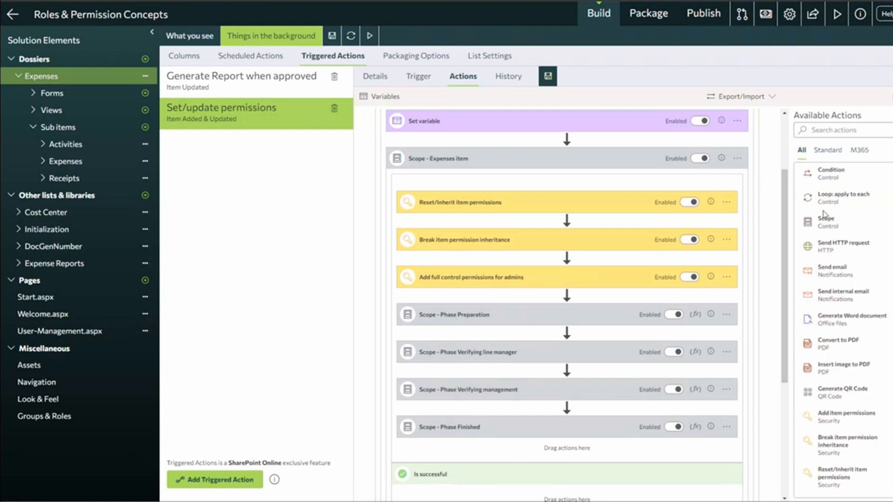
pyautogui.click(453, 320)
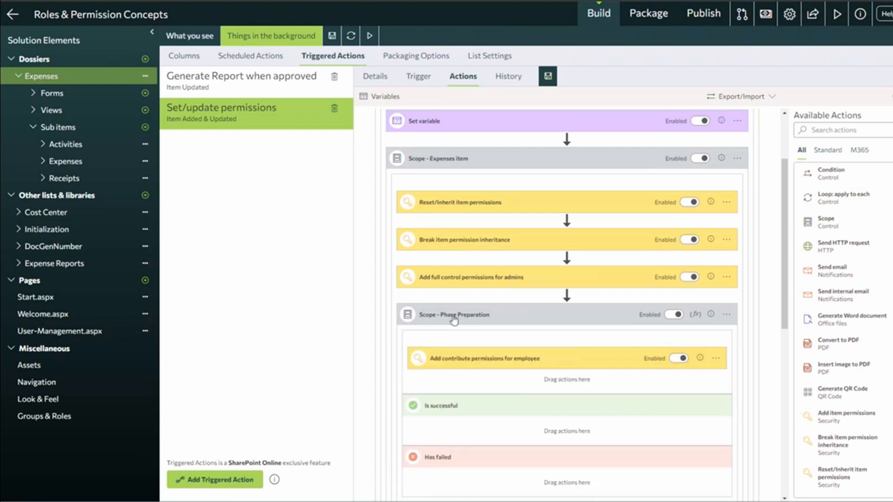
pyautogui.click(488, 364)
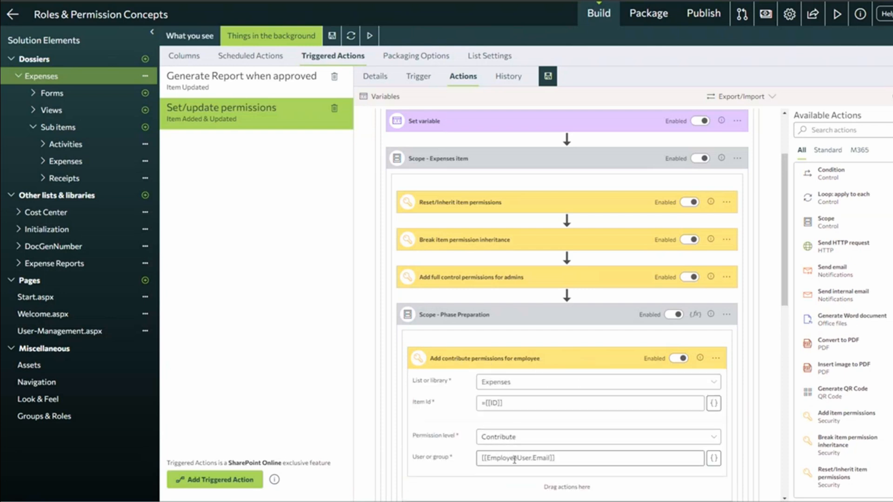
pyautogui.moveTo(493, 460); pyautogui.dragTo(523, 462)
pyautogui.doubleClick(535, 458)
pyautogui.click(475, 363)
pyautogui.click(476, 363)
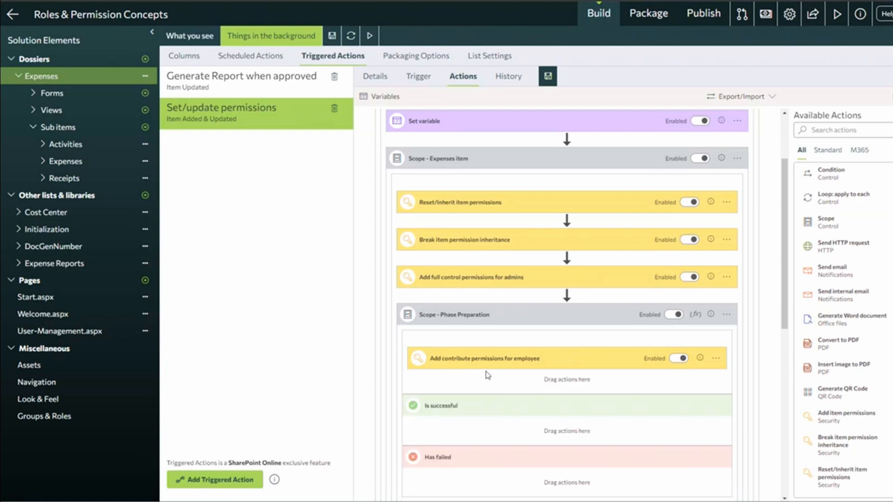
pyautogui.click(479, 318)
pyautogui.click(465, 354)
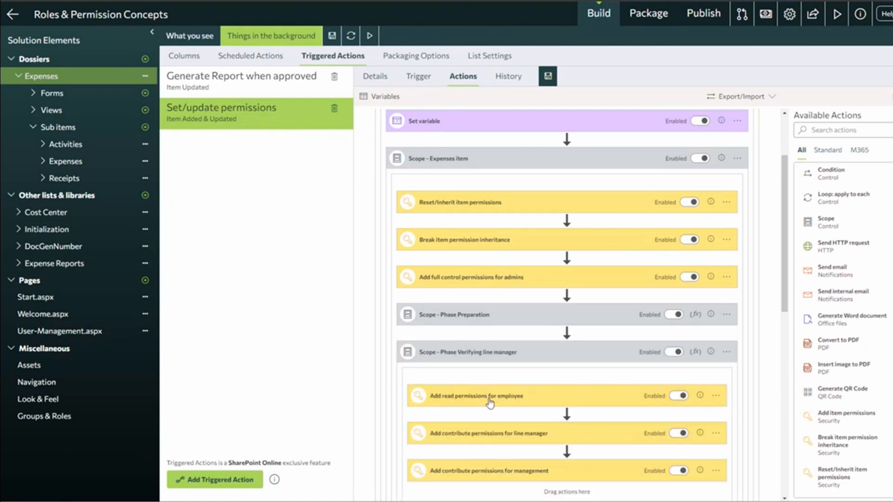
pyautogui.scroll(-2, 497, 390)
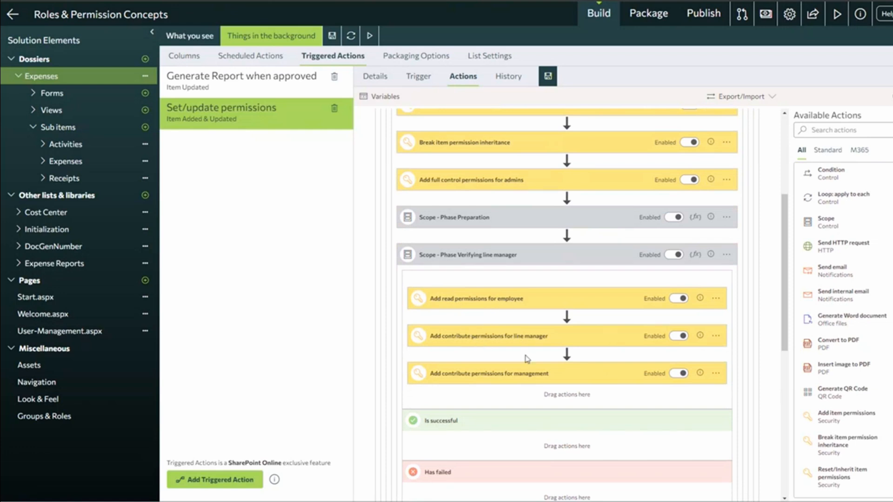
pyautogui.click(515, 375)
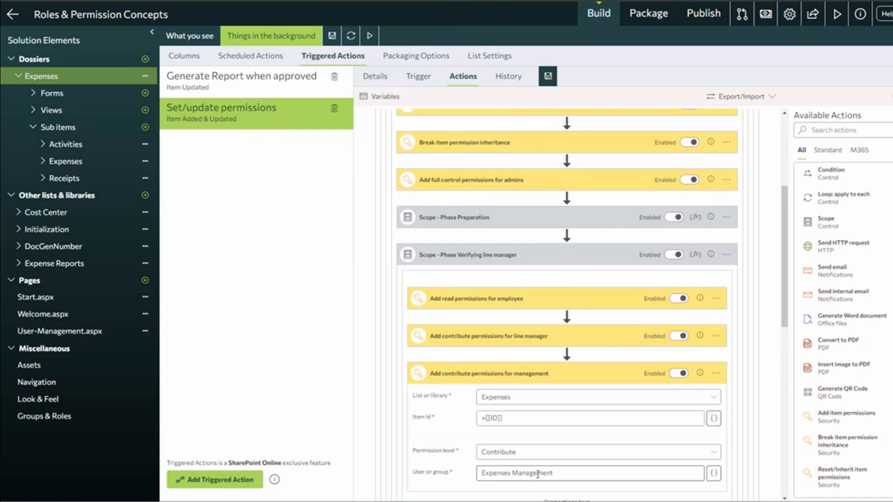
pyautogui.click(507, 338)
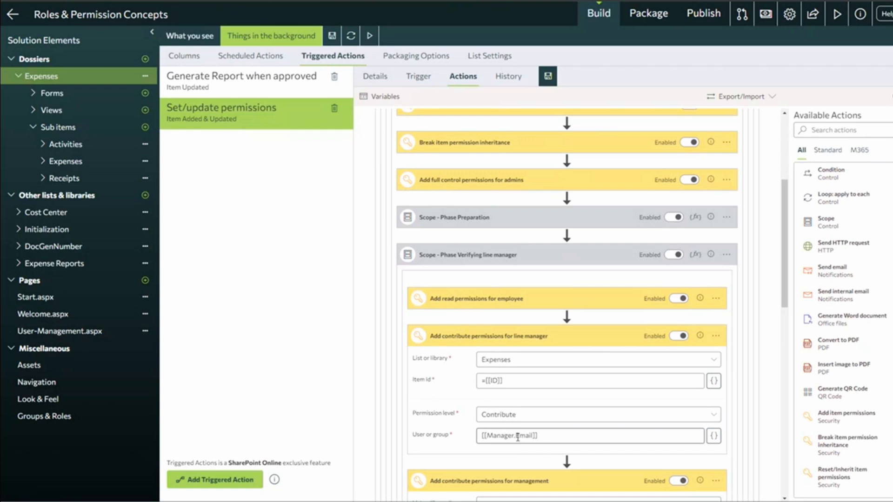
pyautogui.click(471, 342)
pyautogui.click(483, 373)
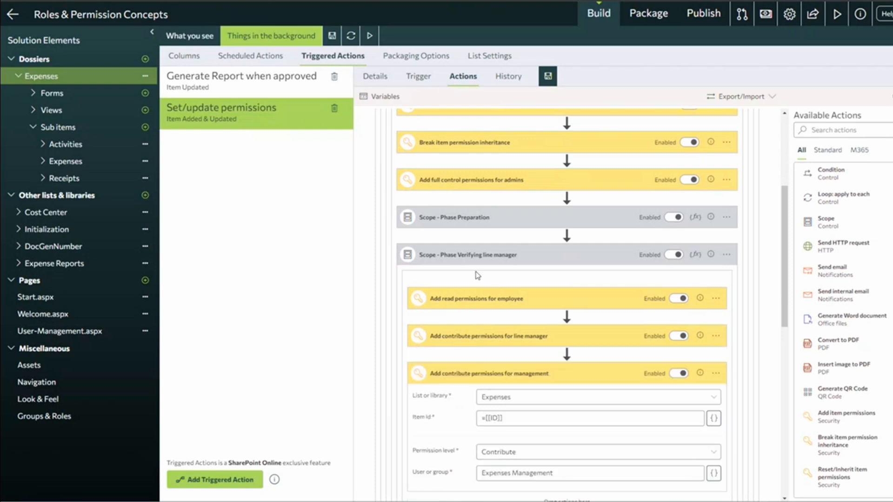
pyautogui.click(480, 263)
pyautogui.click(471, 297)
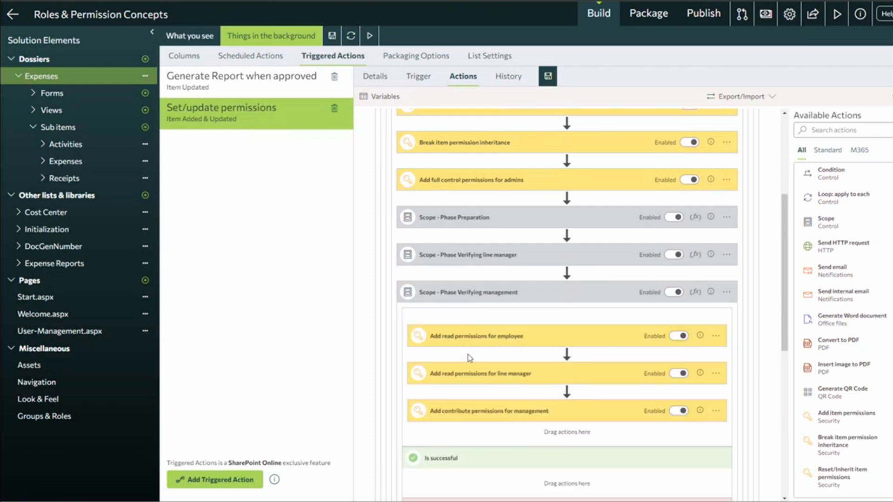
pyautogui.click(460, 301)
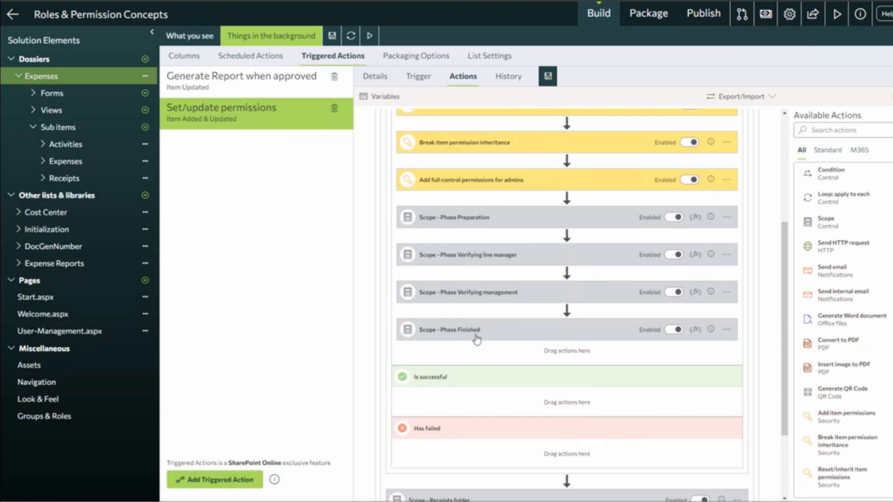
# Expand the Receipts folder and Verifying line manager scopes to show employee Read on receiptsFolderId.
pyautogui.scroll(-2, 477, 339)
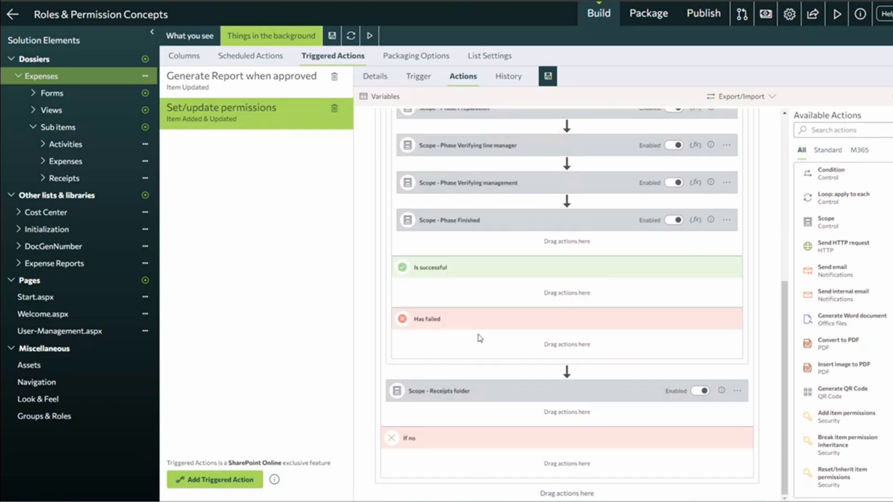
pyautogui.click(459, 395)
pyautogui.scroll(-4, 449, 276)
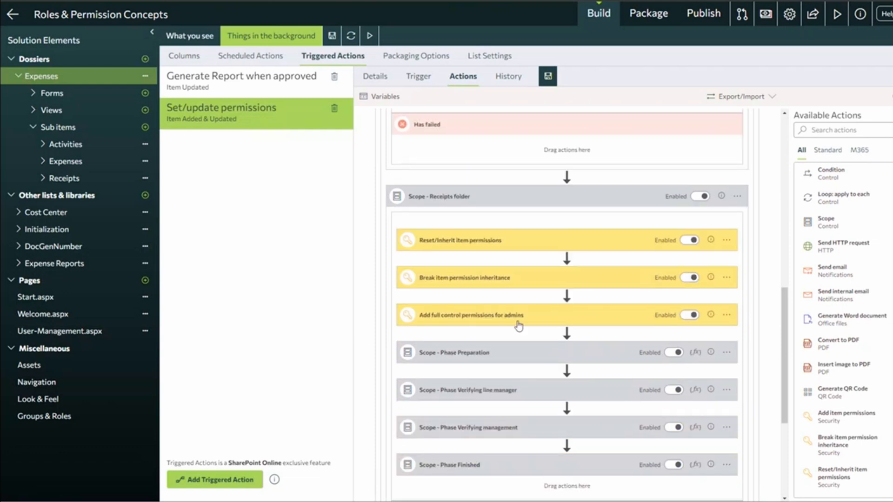
pyautogui.scroll(-1, 507, 321)
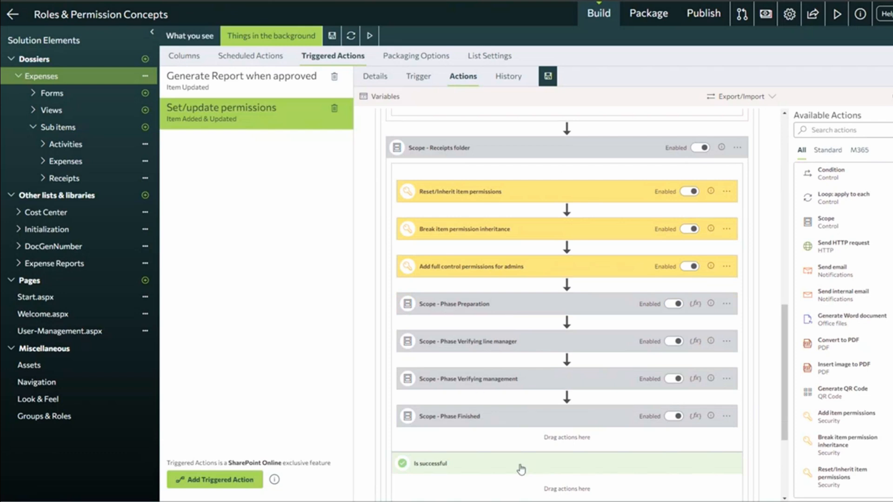
pyautogui.click(470, 344)
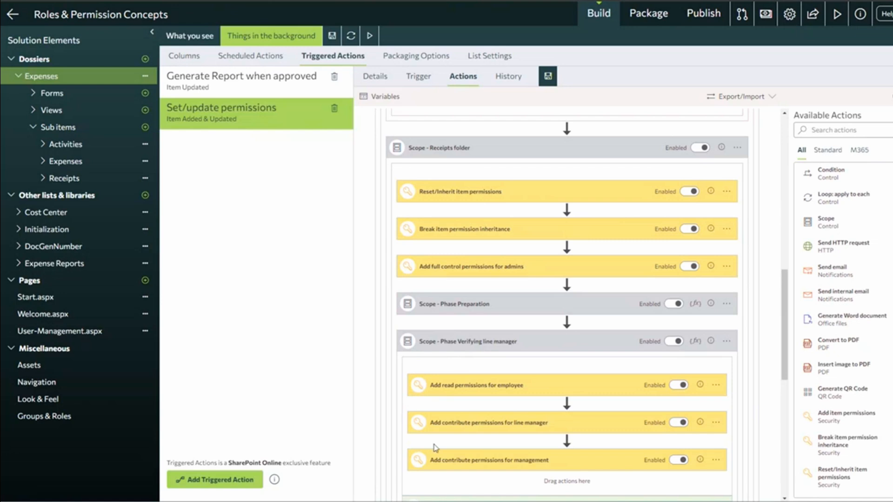
pyautogui.click(471, 387)
pyautogui.moveTo(487, 430); pyautogui.dragTo(599, 431)
pyautogui.scroll(10, 453, 230)
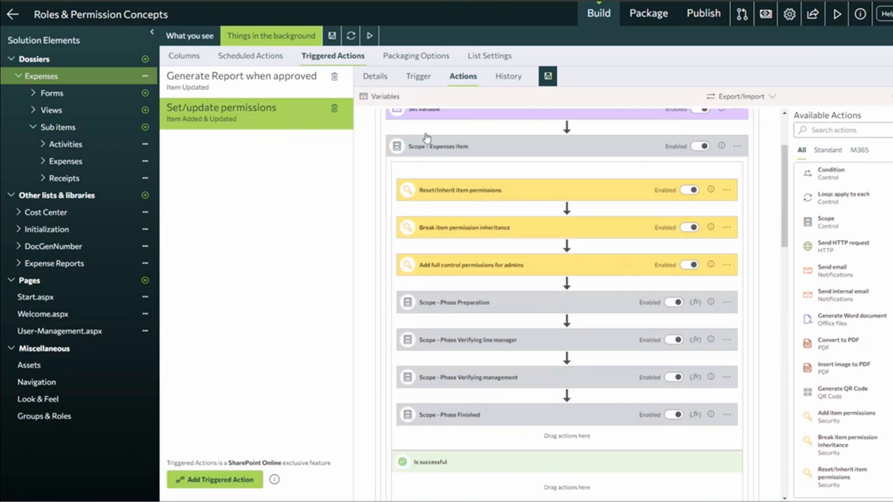
pyautogui.scroll(3, 439, 228)
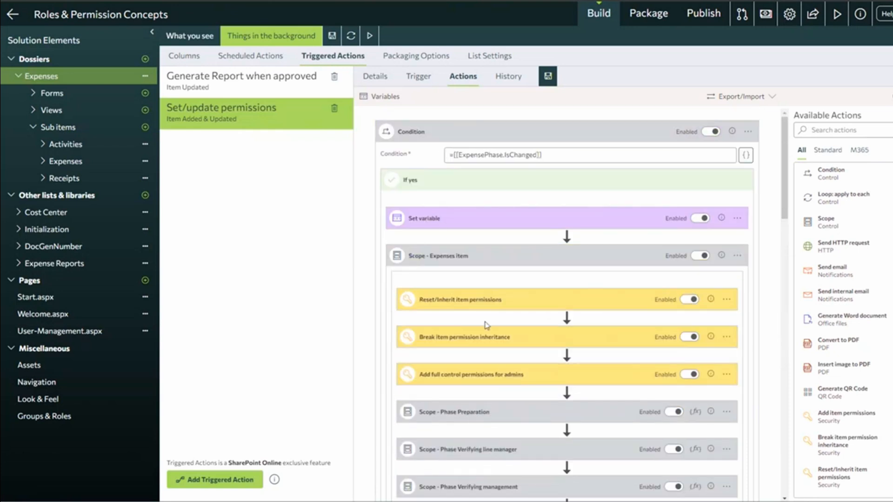
pyautogui.scroll(-10, 484, 279)
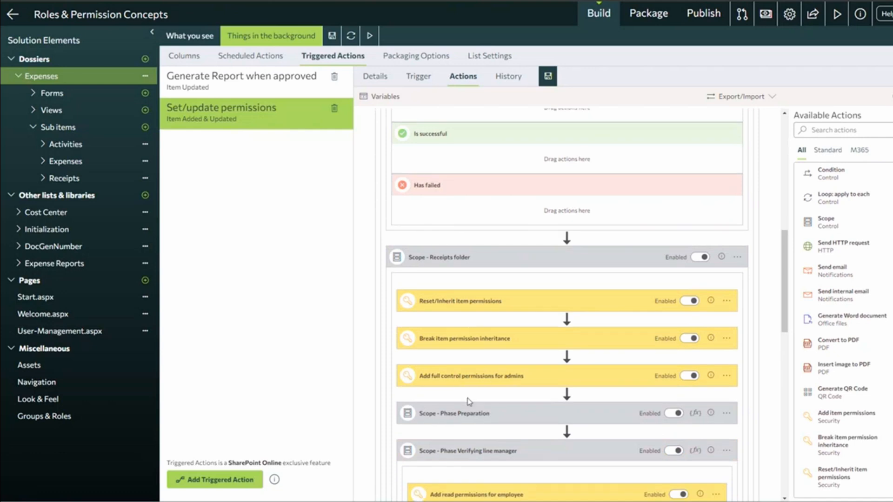
pyautogui.scroll(-2, 490, 421)
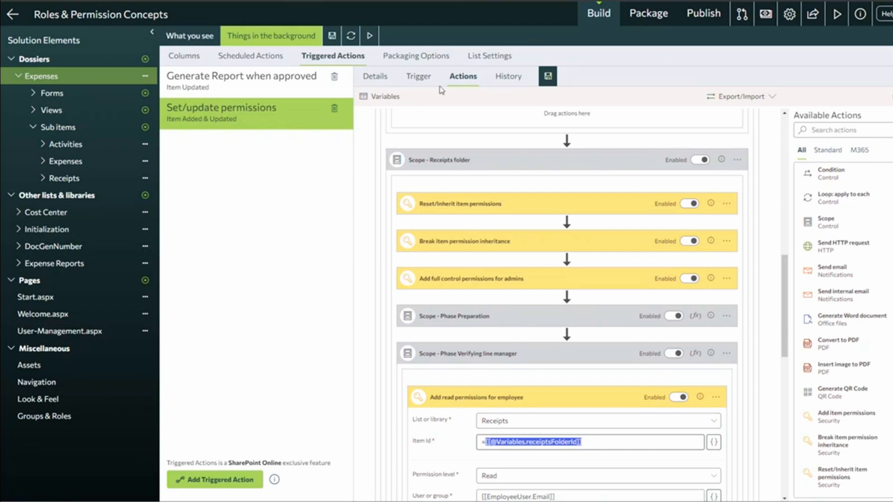
# Review the permissions action's run History, then return to the Expenses Display Form designer.
pyautogui.click(508, 77)
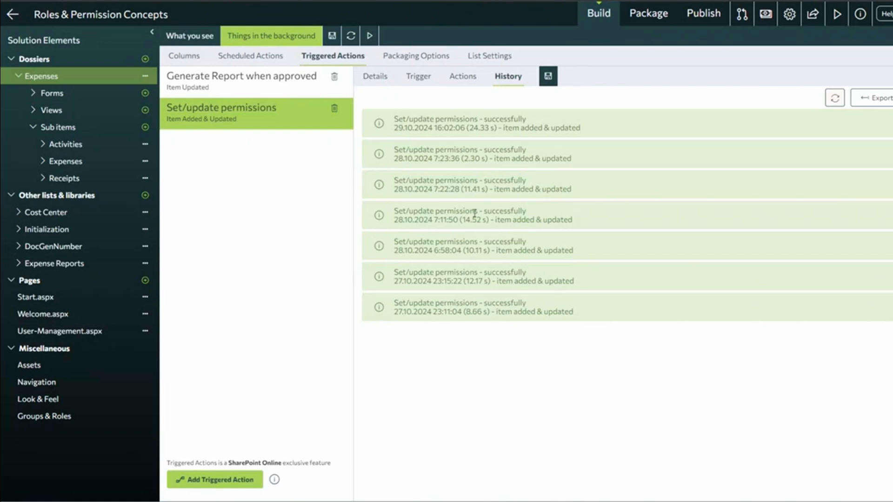
pyautogui.click(176, 36)
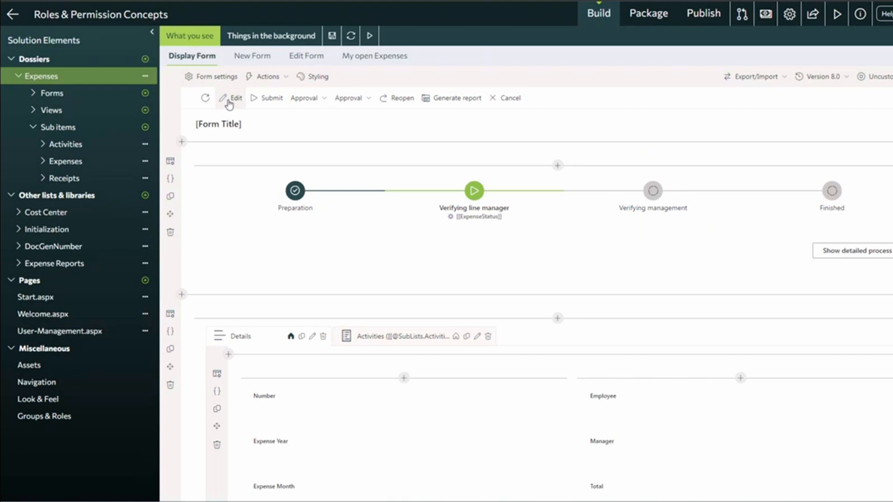
# Open the display form's Command Bar actions and edit the Approval action group.
pyautogui.click(309, 103)
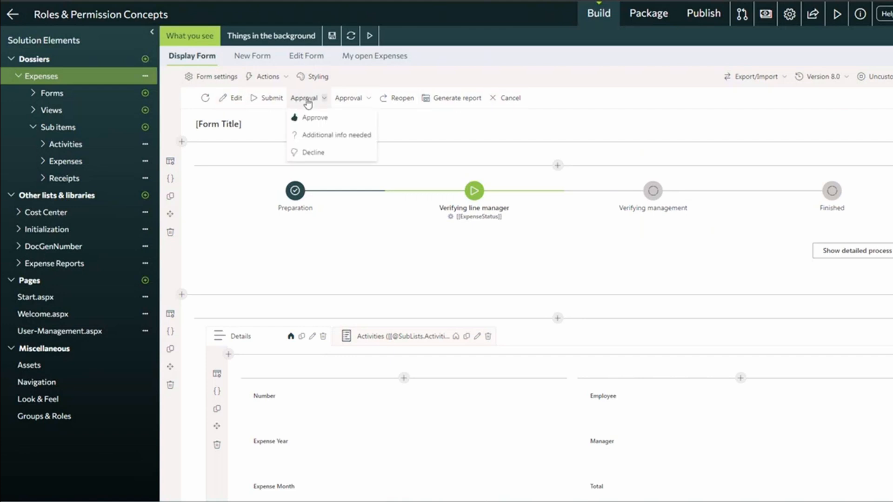
pyautogui.click(305, 102)
pyautogui.click(272, 77)
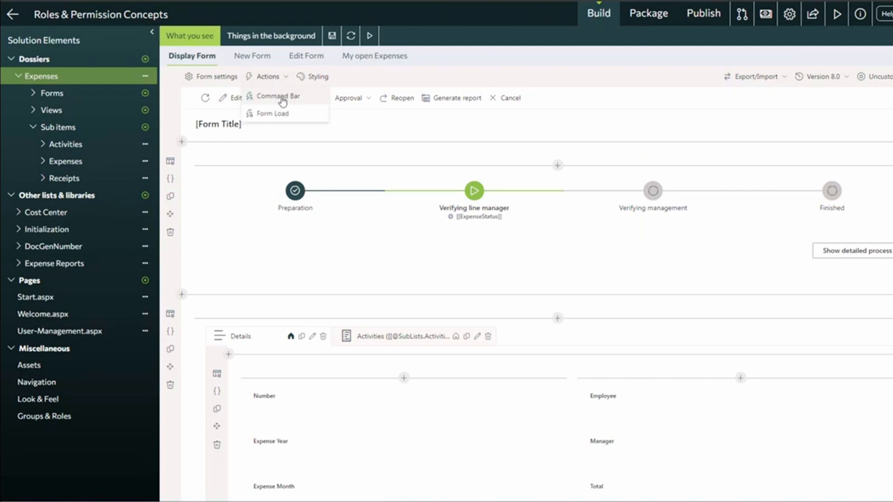
pyautogui.click(281, 96)
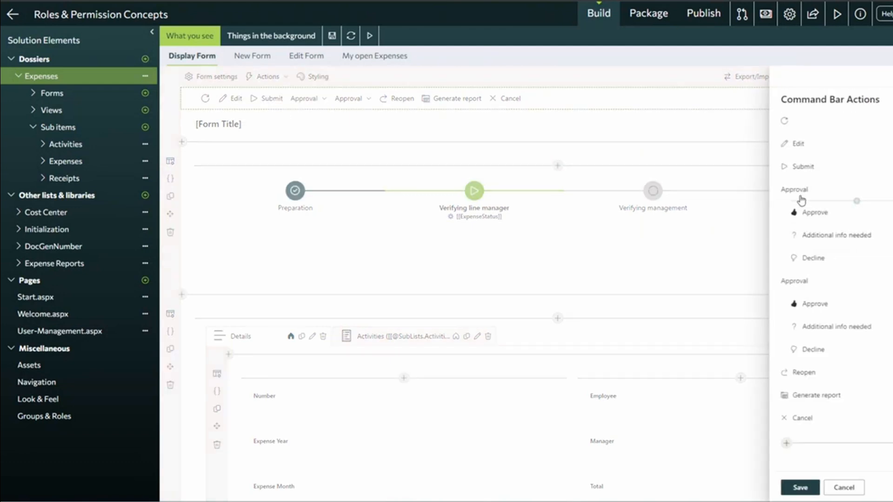
pyautogui.click(796, 190)
# Inspect the Approval group's [[ExpensePhase]] and manager visibility condition, then cancel without changes.
pyautogui.doubleClick(548, 311)
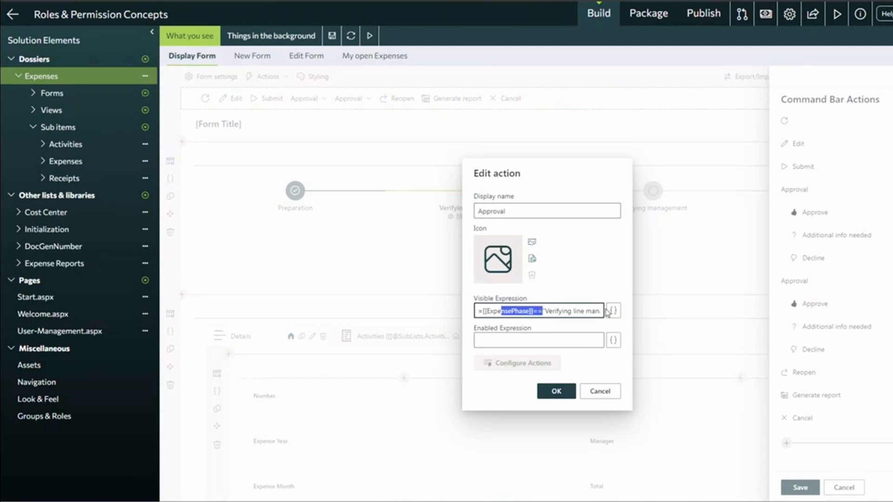
pyautogui.click(614, 311)
pyautogui.moveTo(298, 154); pyautogui.dragTo(477, 155)
pyautogui.click(593, 155)
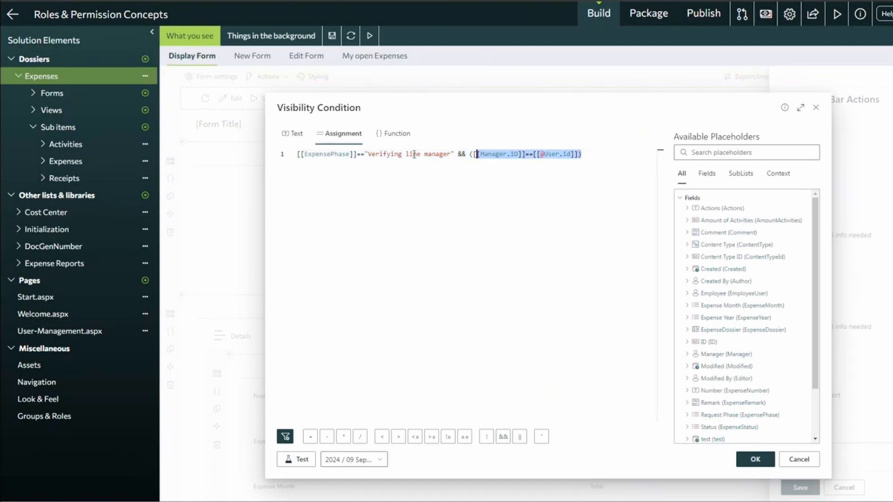
pyautogui.click(800, 460)
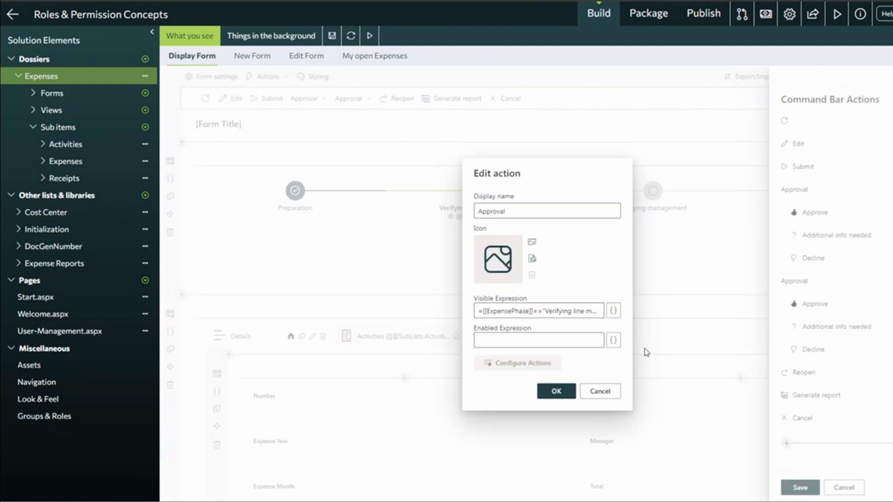
pyautogui.click(600, 392)
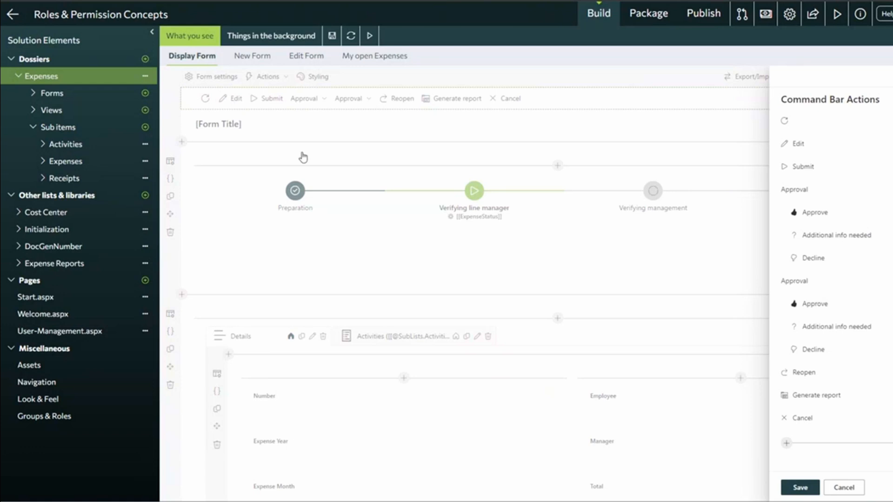
# Open the Edit command's visibility condition showing its HasPermission expression.
pyautogui.click(845, 488)
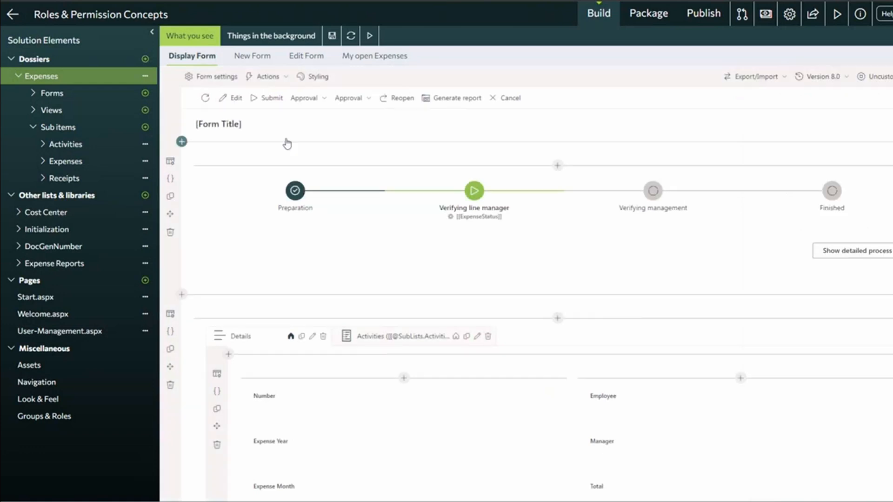
pyautogui.click(233, 102)
pyautogui.moveTo(542, 304); pyautogui.dragTo(479, 299)
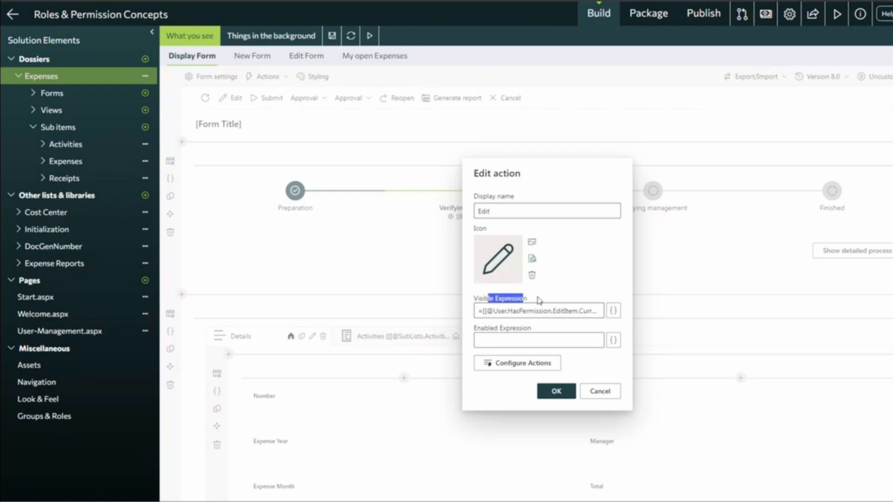
pyautogui.click(613, 311)
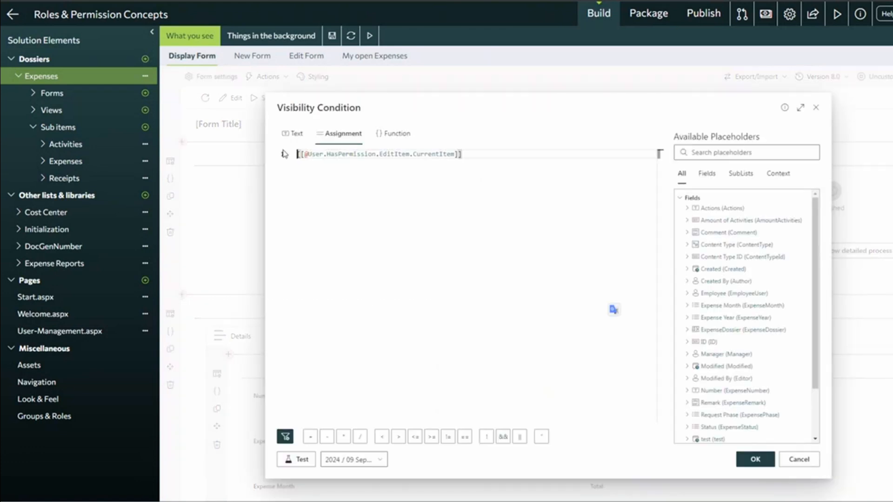
pyautogui.moveTo(477, 156); pyautogui.dragTo(290, 191)
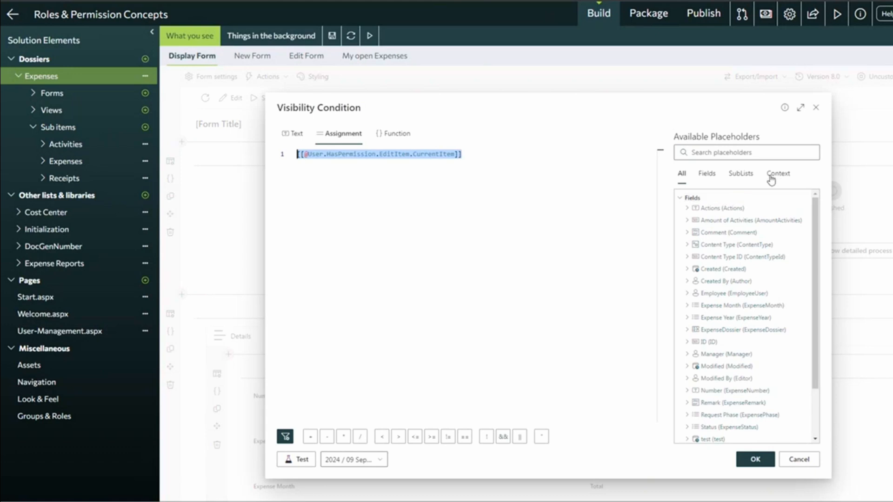
# Browse Context > User > HasPermission (ReadItem, EditItem, DeleteItem, AddItem), then open the Expenses in preparation list.
pyautogui.click(681, 200)
pyautogui.click(680, 219)
pyautogui.click(688, 270)
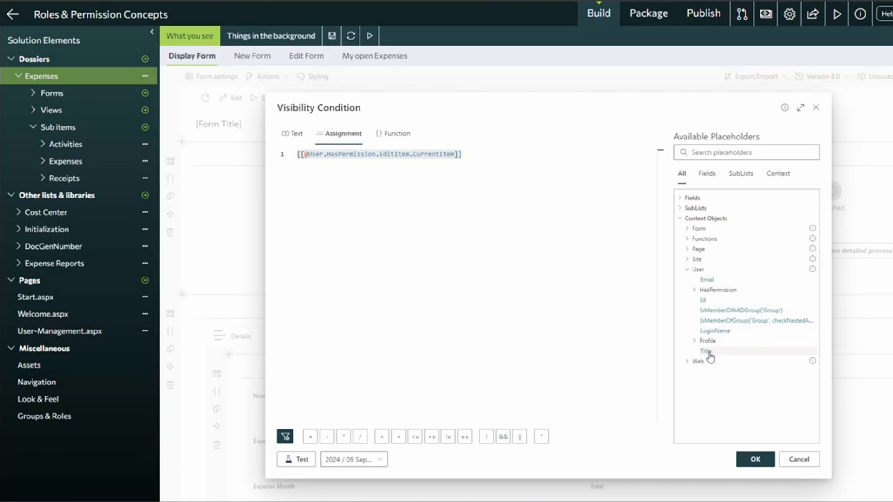
pyautogui.click(694, 291)
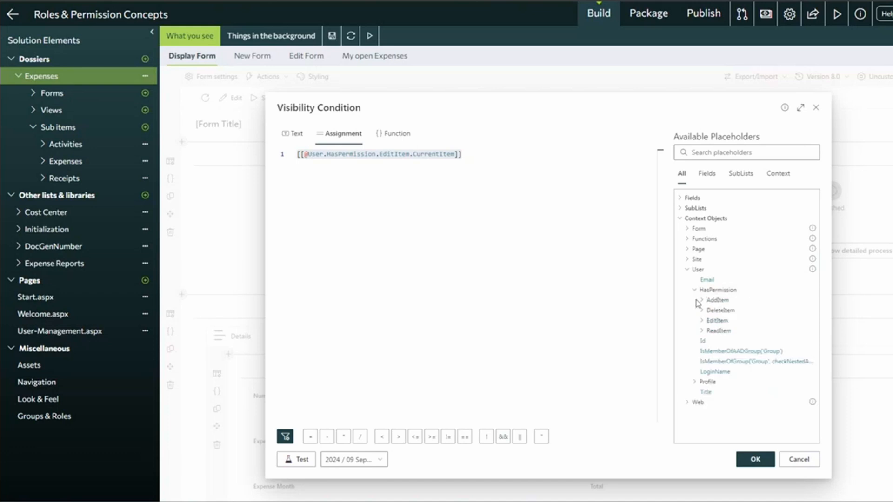
pyautogui.click(703, 330)
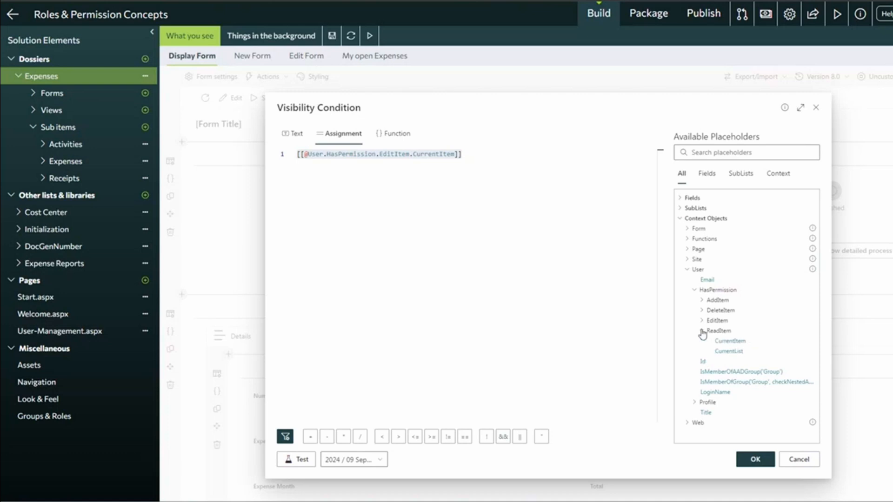
pyautogui.click(702, 321)
pyautogui.click(703, 310)
pyautogui.click(702, 300)
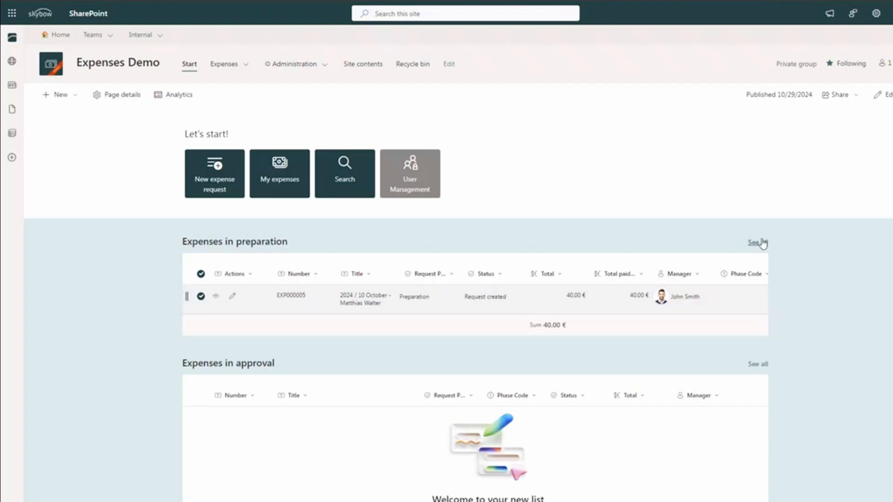
pyautogui.click(759, 243)
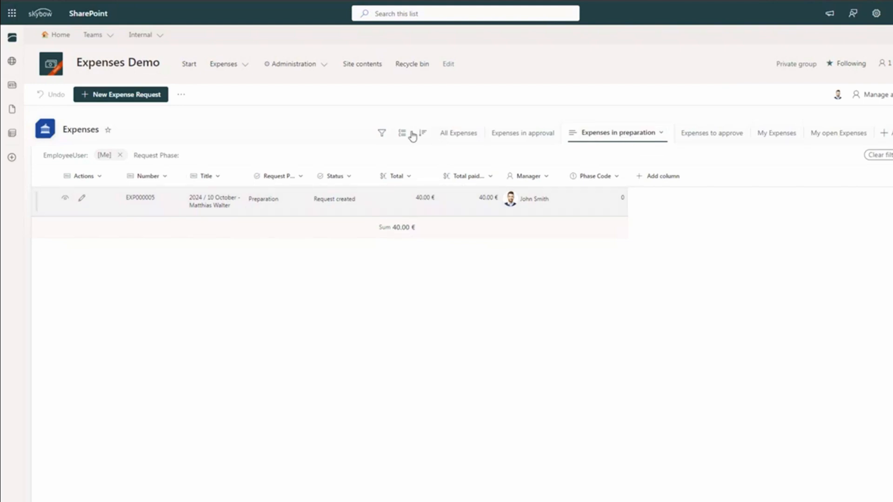
# Switch the Expenses list to the All Expenses view, showing three requests totalling 95.00 €.
pyautogui.click(459, 135)
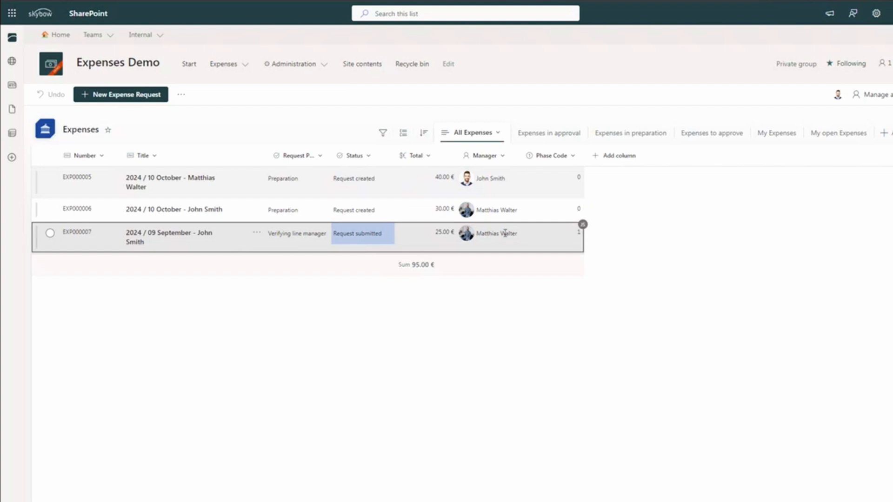
pyautogui.moveTo(498, 245)
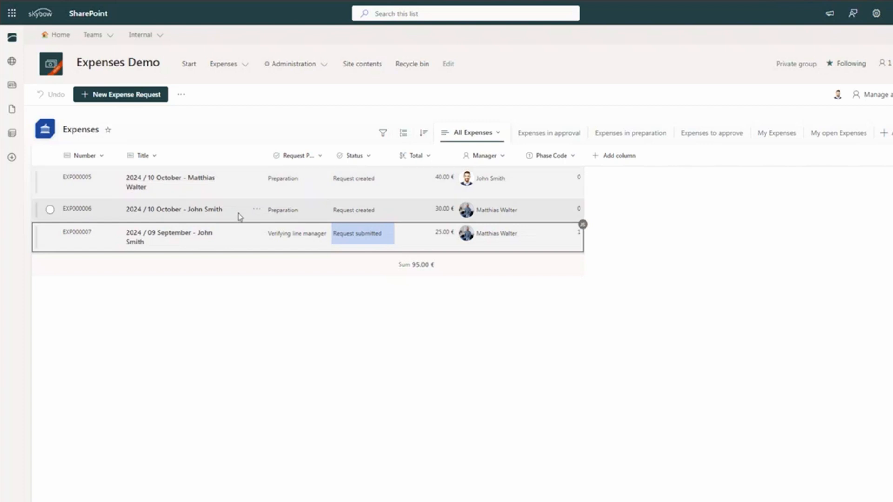
# Review Manage access for the September expense request, then open the request.
pyautogui.rightClick(228, 246)
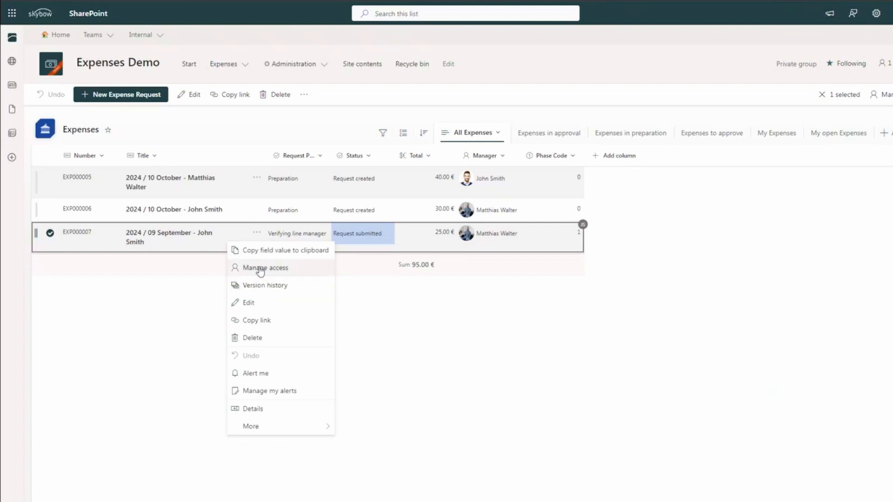
pyautogui.click(261, 271)
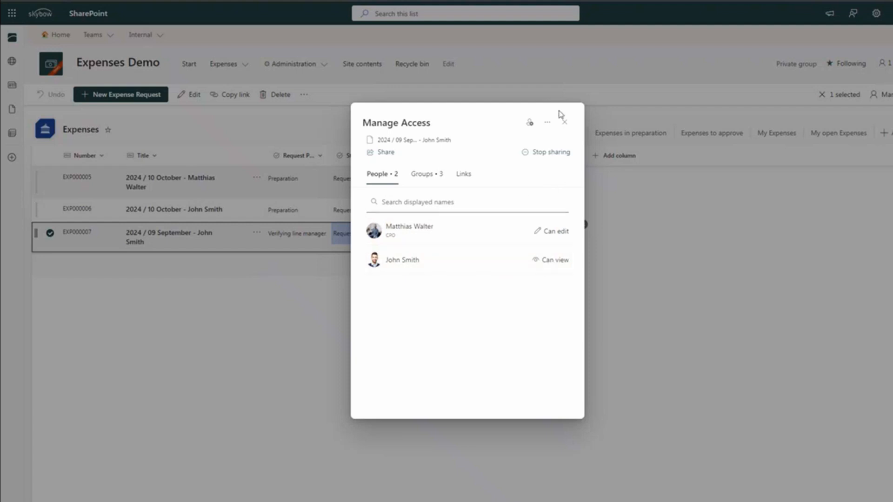
pyautogui.click(566, 124)
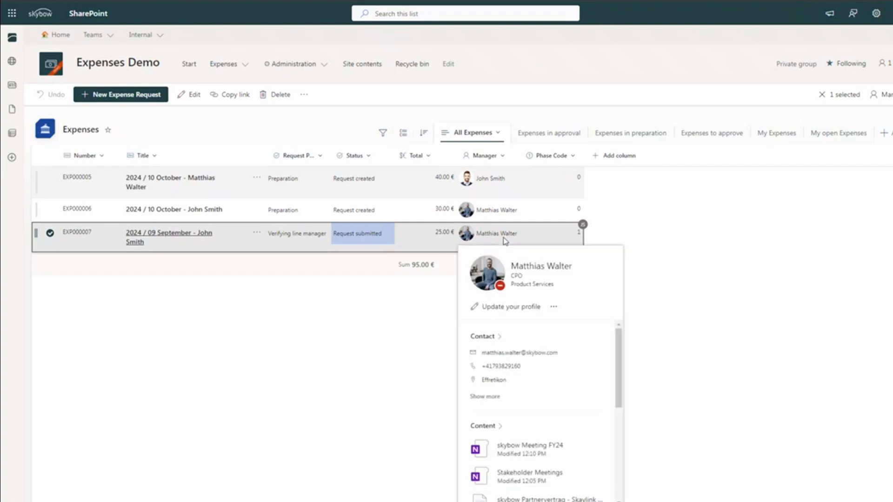
pyautogui.click(171, 238)
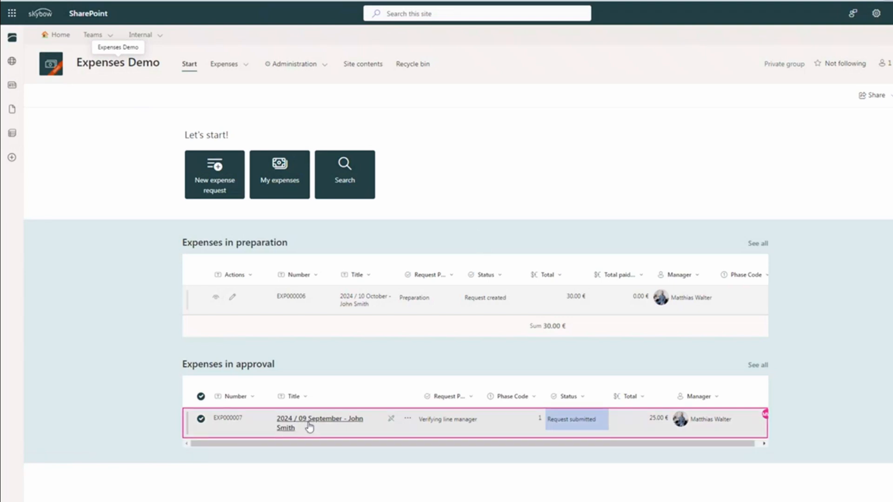
# Leave the September request and open the full Expenses in preparation list from the start page.
pyautogui.click(309, 424)
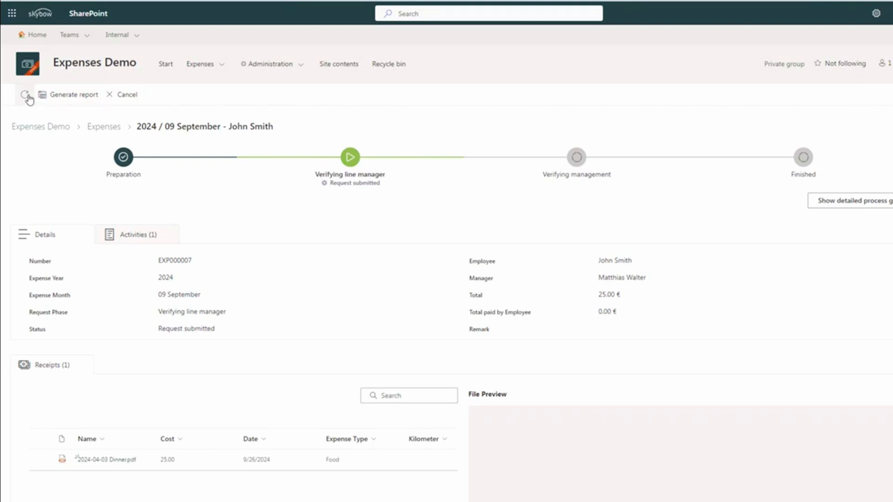
pyautogui.click(122, 95)
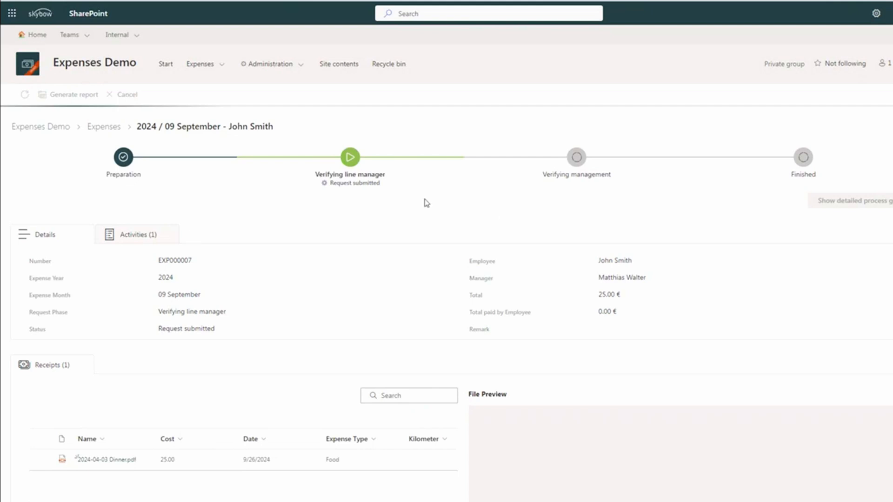
pyautogui.click(150, 4)
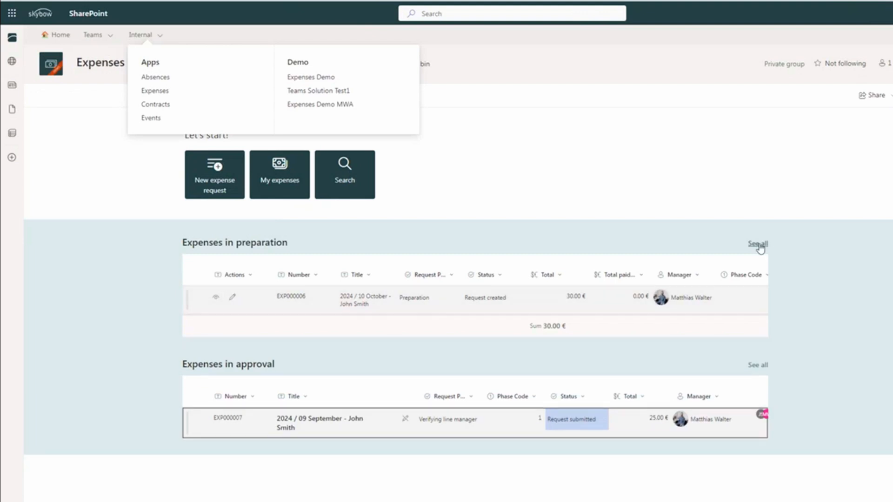
pyautogui.click(759, 245)
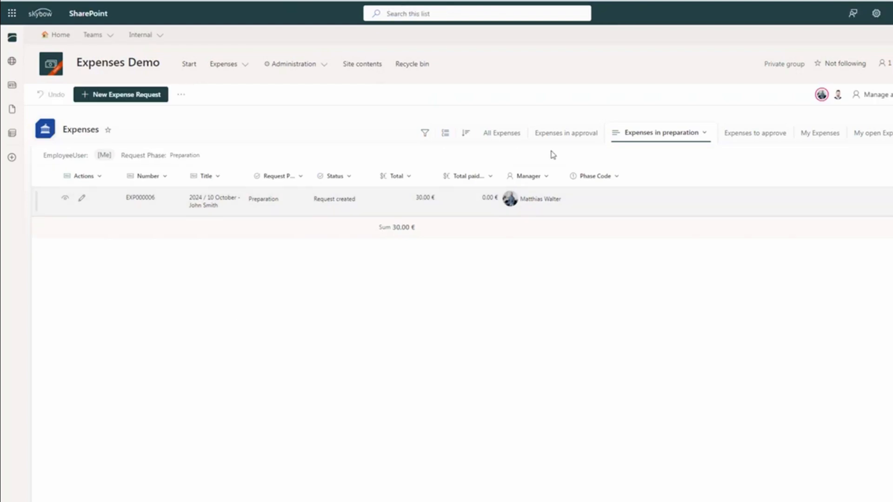
# Look at the September request in All Expenses, close its form, and return to the start page.
pyautogui.click(497, 137)
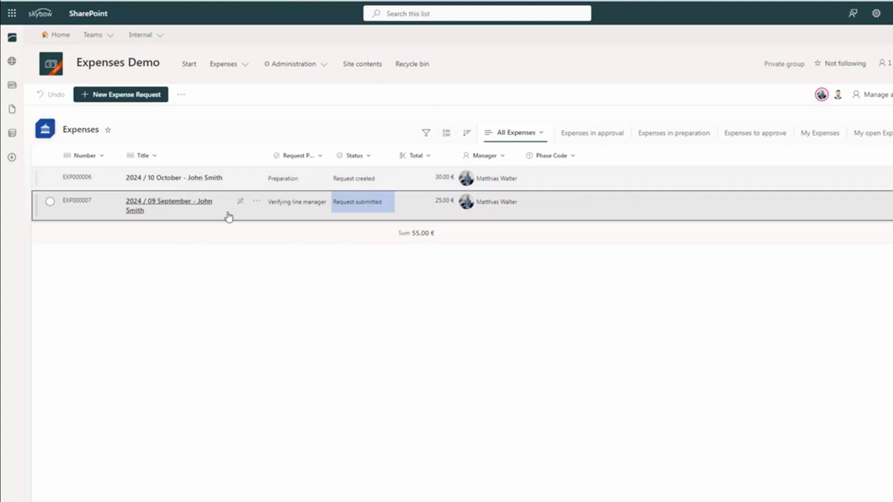
pyautogui.rightClick(365, 205)
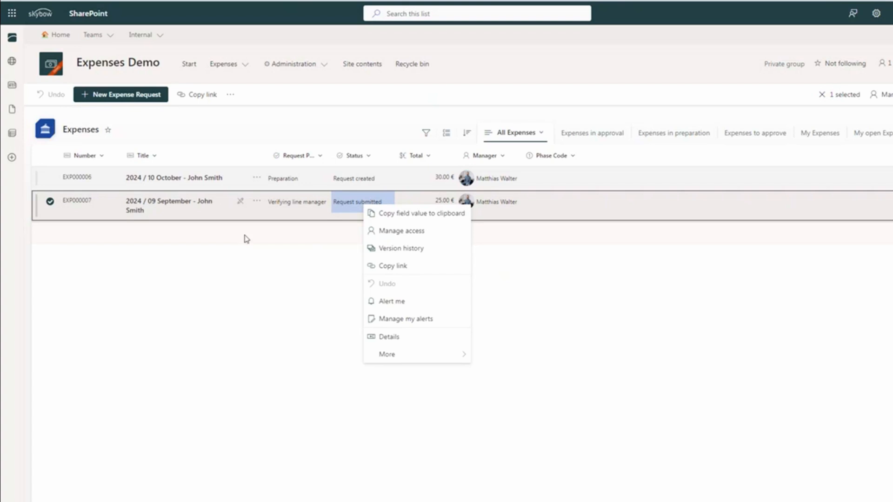
pyautogui.click(231, 328)
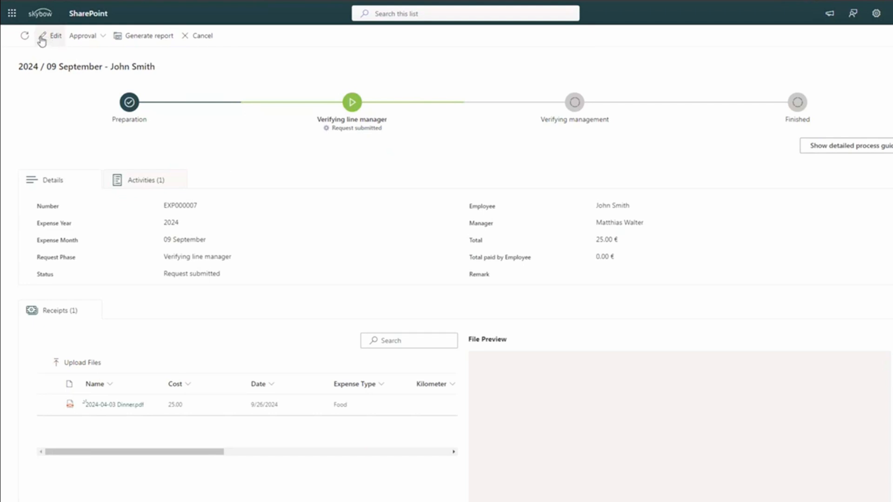
pyautogui.click(201, 37)
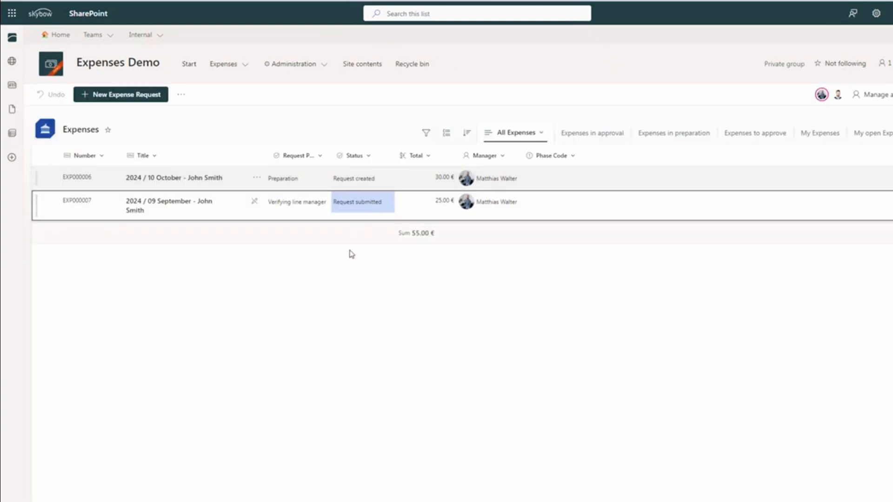
pyautogui.hotkey('alt', 'Left')
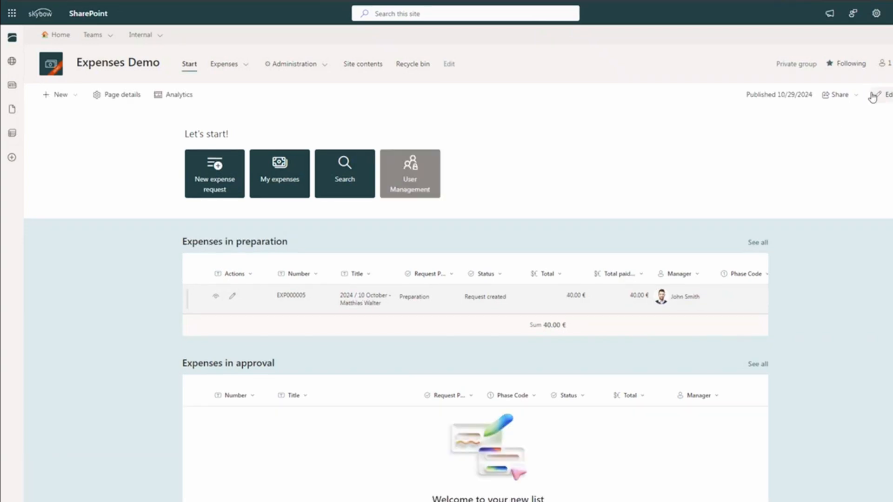
# Put the start page into edit mode and choose the skybow Automation web part from the picker.
pyautogui.click(887, 95)
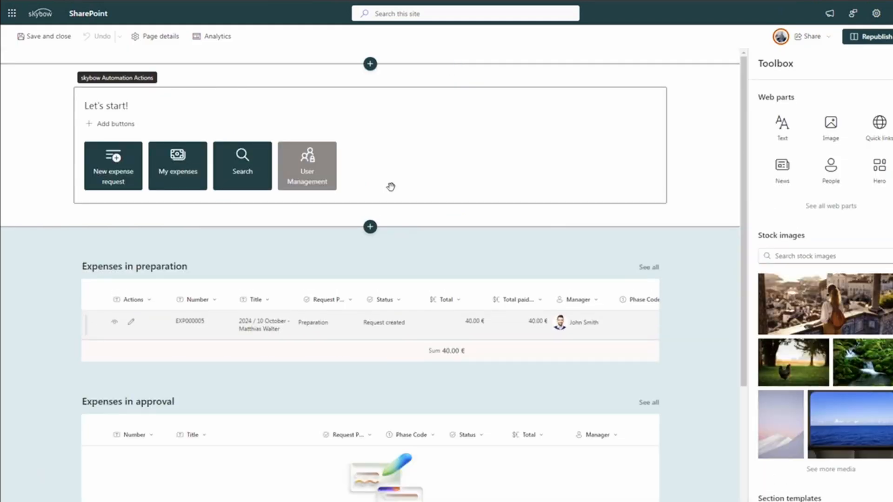
pyautogui.click(370, 80)
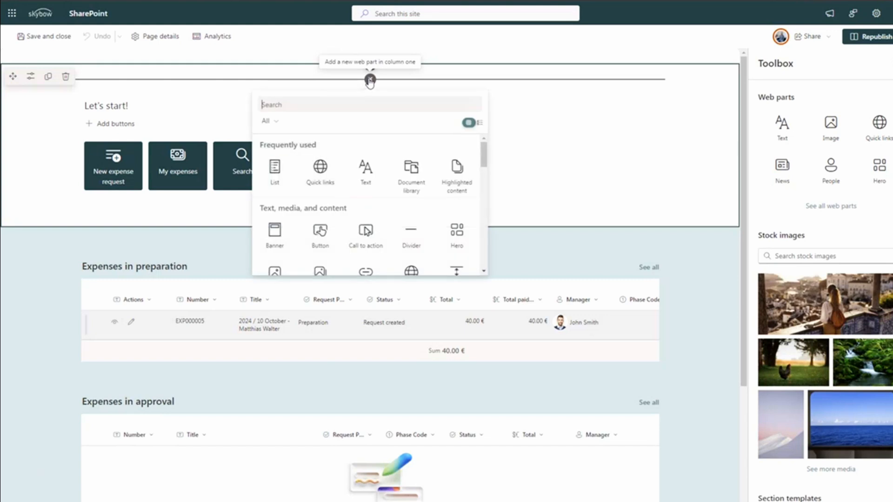
pyautogui.scroll(-10, 365, 229)
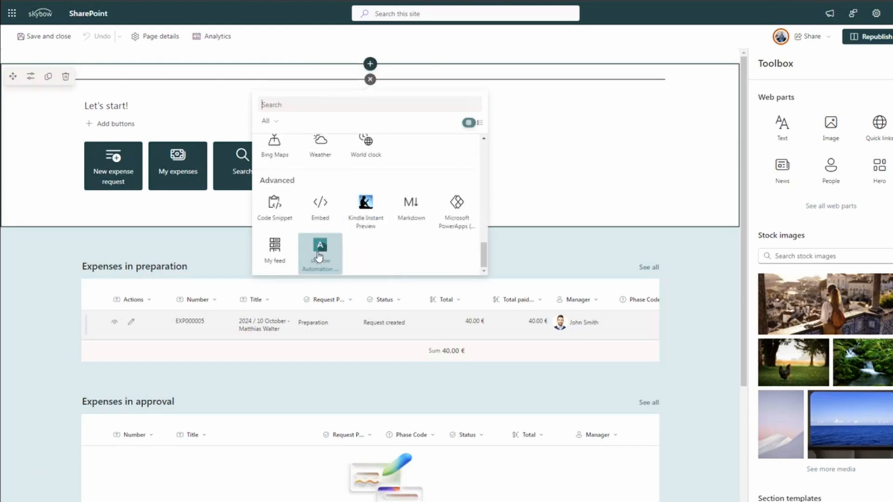
pyautogui.click(319, 255)
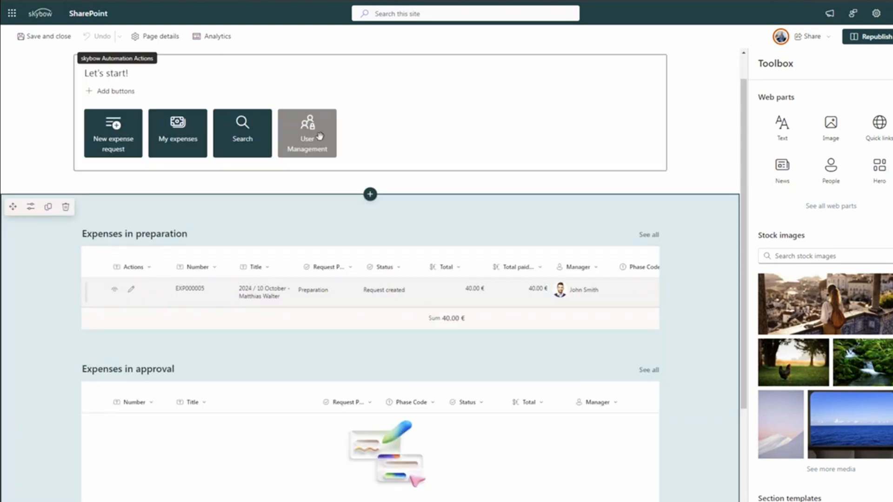
pyautogui.click(293, 153)
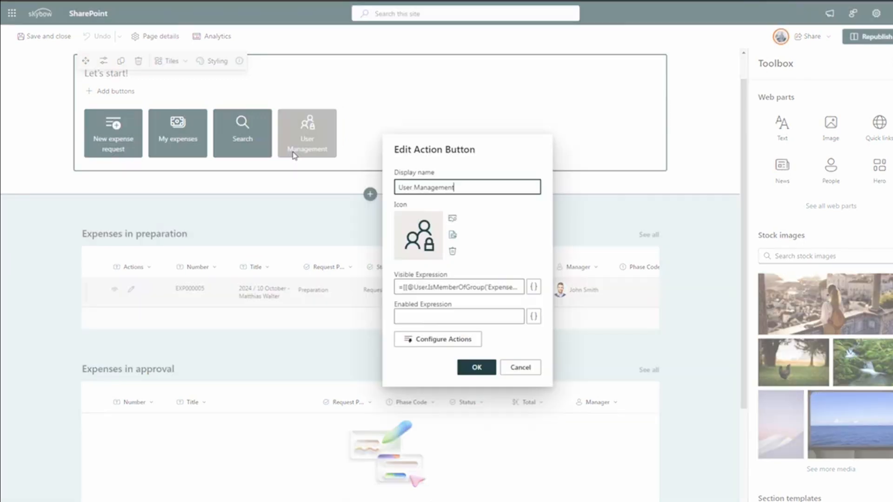
pyautogui.moveTo(413, 287); pyautogui.dragTo(496, 287)
pyautogui.click(533, 287)
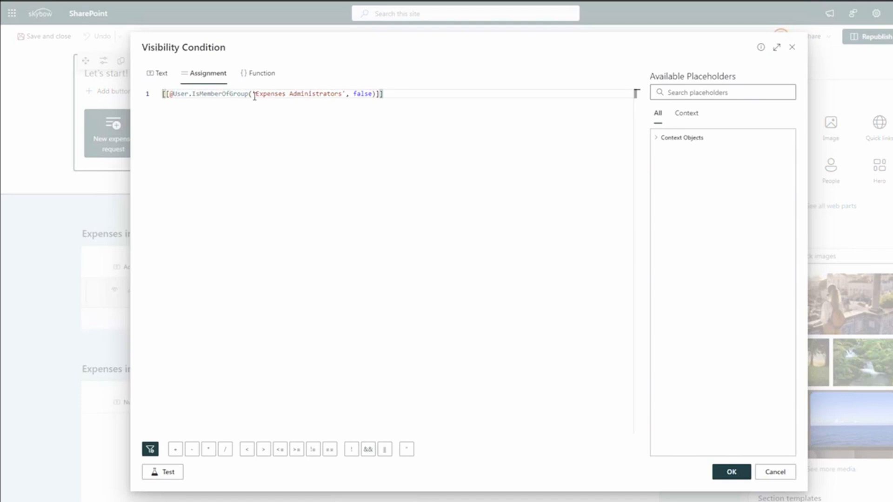
pyautogui.moveTo(192, 93); pyautogui.dragTo(246, 95)
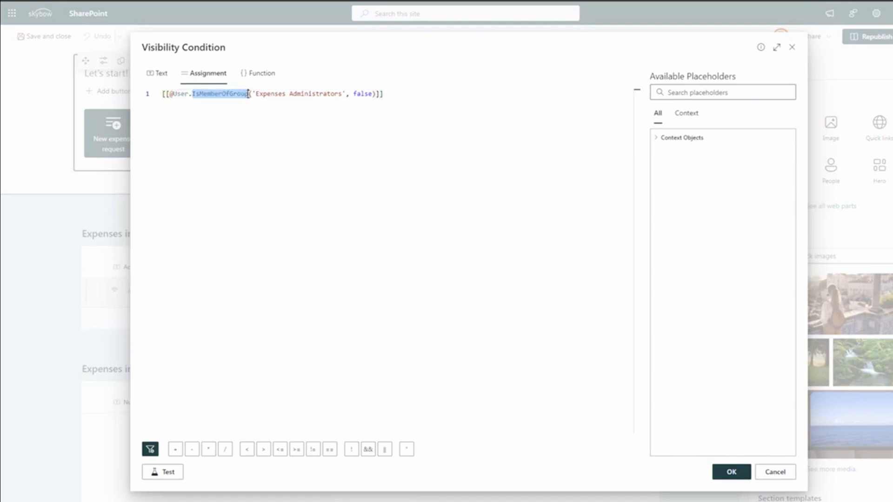
pyautogui.click(658, 137)
pyautogui.click(665, 180)
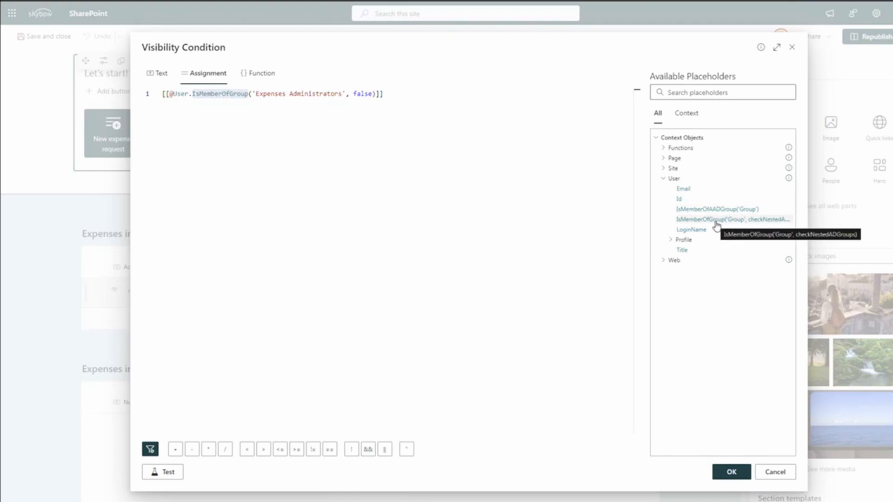
pyautogui.moveTo(315, 93); pyautogui.dragTo(261, 94)
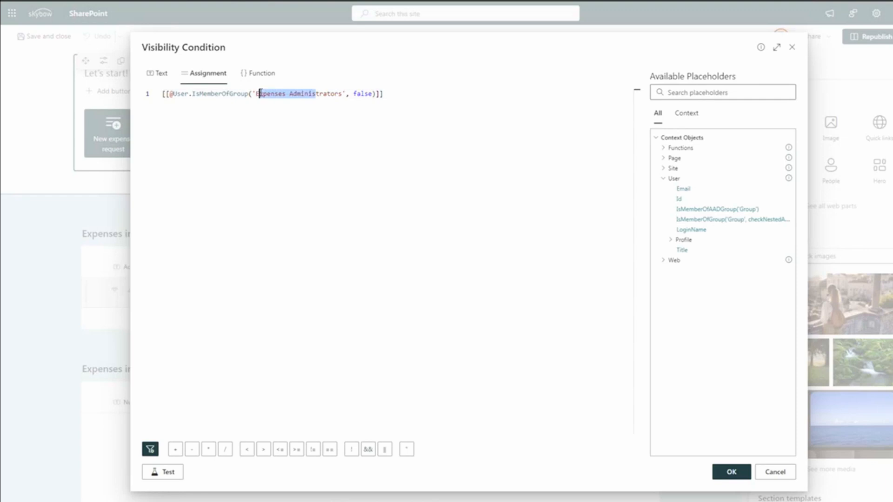
pyautogui.doubleClick(362, 96)
pyautogui.click(478, 118)
pyautogui.press('Return')
pyautogui.press('Return')
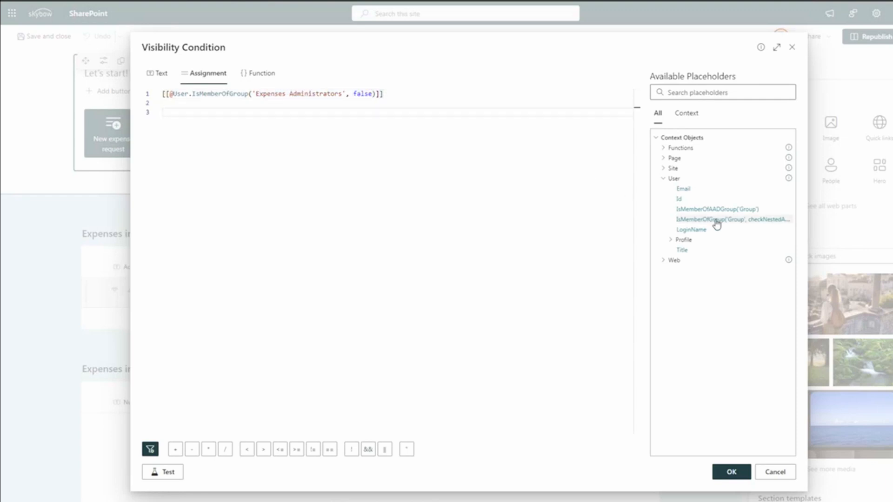
pyautogui.click(717, 220)
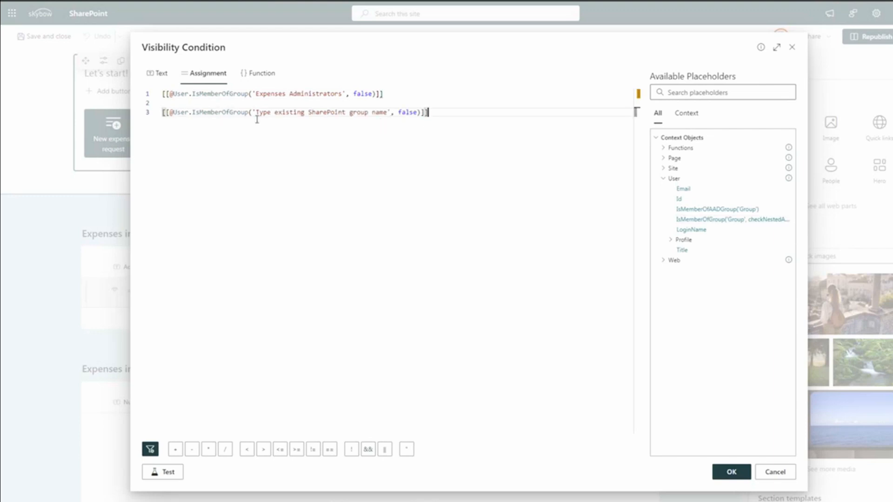
pyautogui.tripleClick(179, 113)
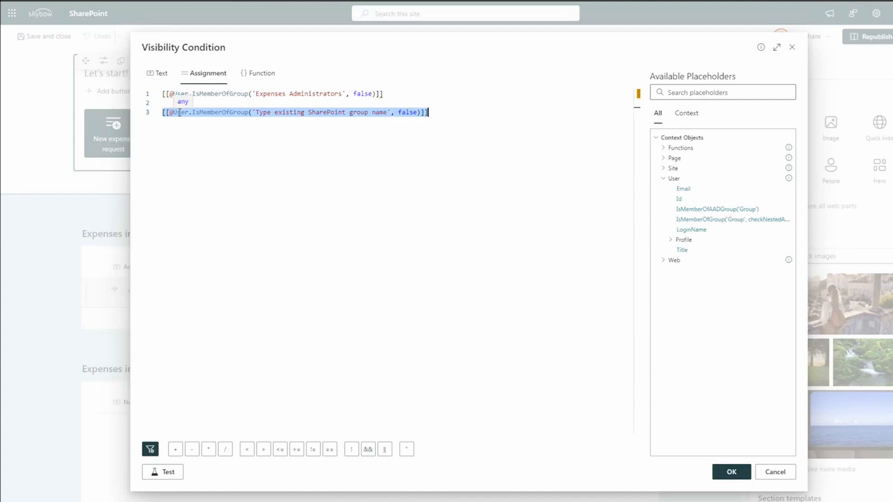
pyautogui.press('BackSpace')
pyautogui.press('BackSpace')
pyautogui.press('BackSpace')
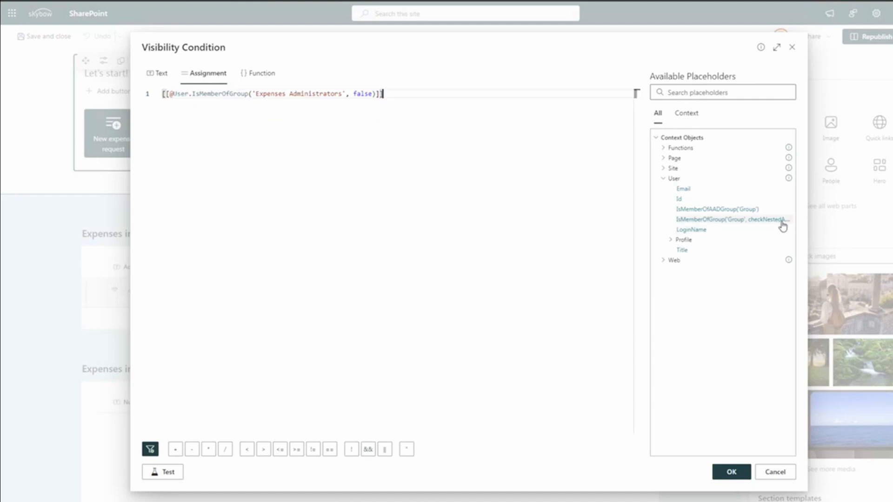
pyautogui.doubleClick(363, 95)
pyautogui.doubleClick(362, 94)
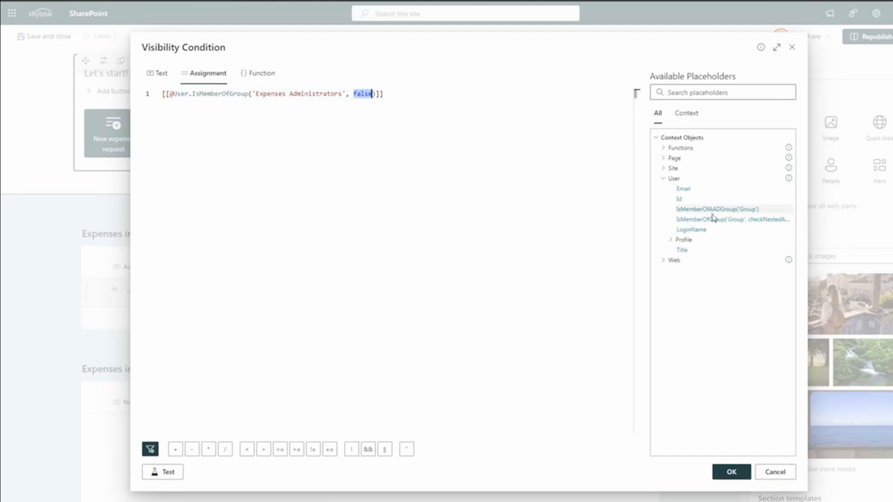
# Discard the button's visibility and settings changes, then republish the start page.
pyautogui.click(775, 473)
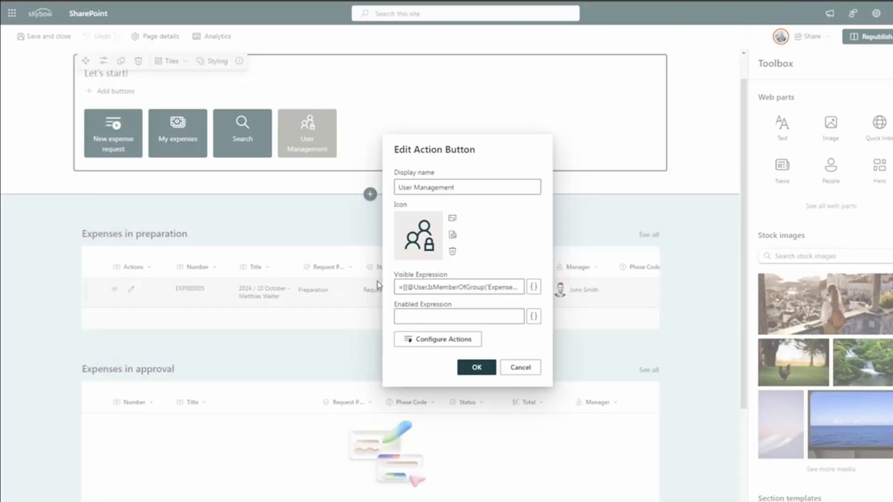
pyautogui.click(532, 371)
pyautogui.moveTo(308, 148)
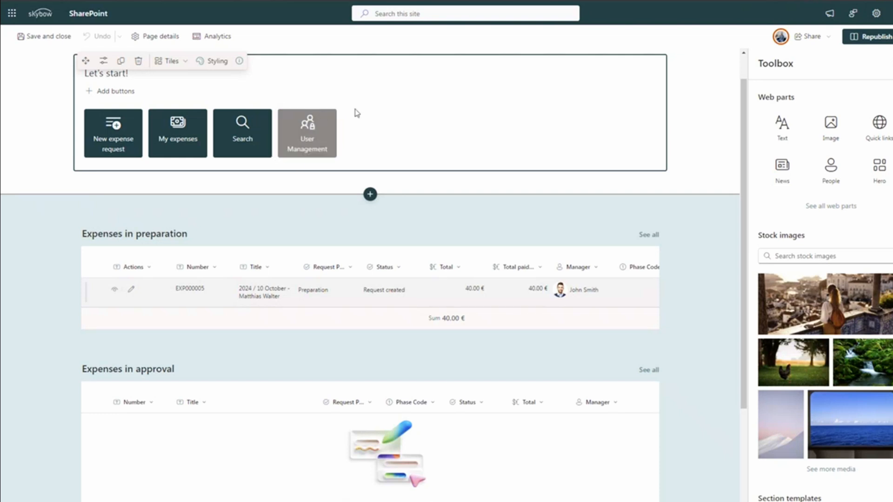
pyautogui.moveTo(302, 121)
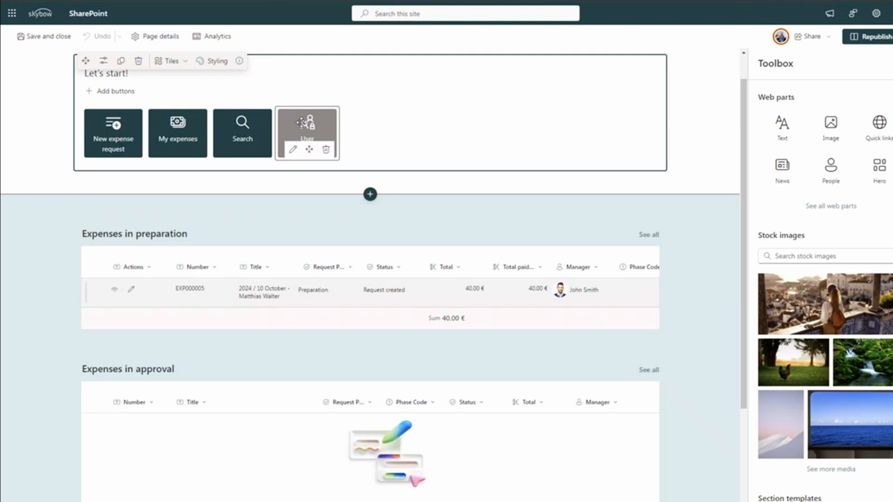
pyautogui.moveTo(366, 180)
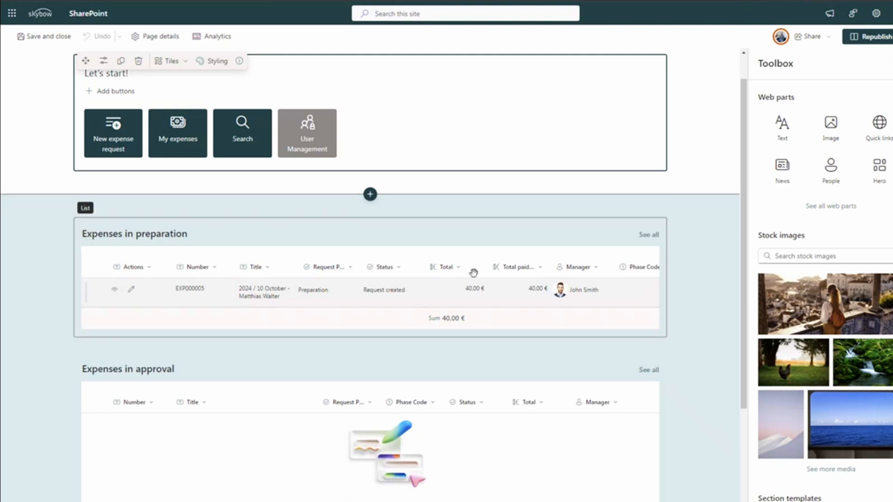
pyautogui.click(873, 40)
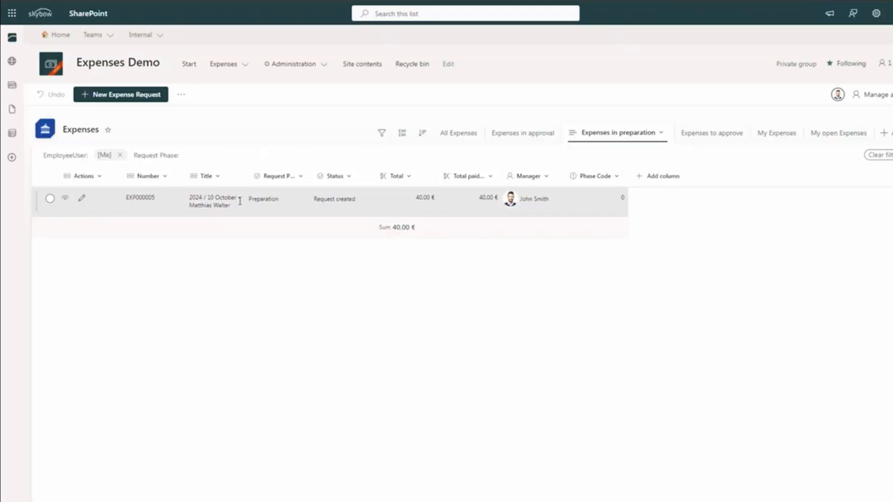
# Open and close the October request's form, then show its Details pane with access information.
pyautogui.click(82, 198)
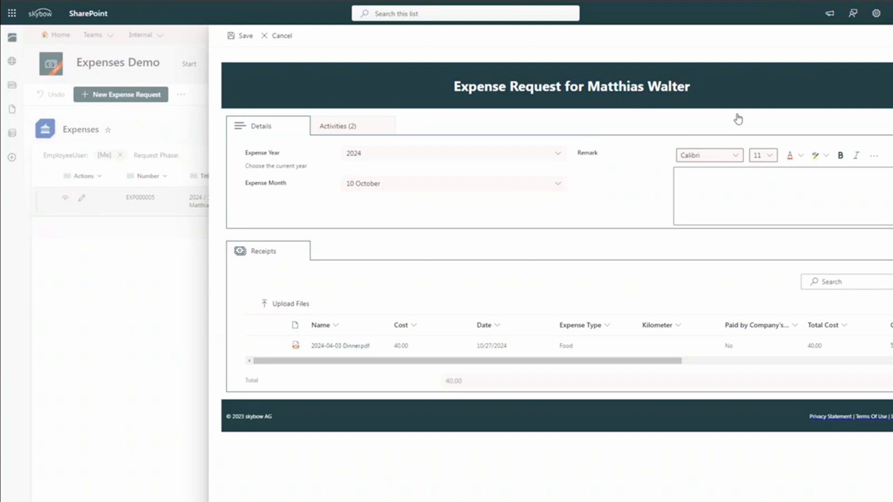
pyautogui.click(240, 35)
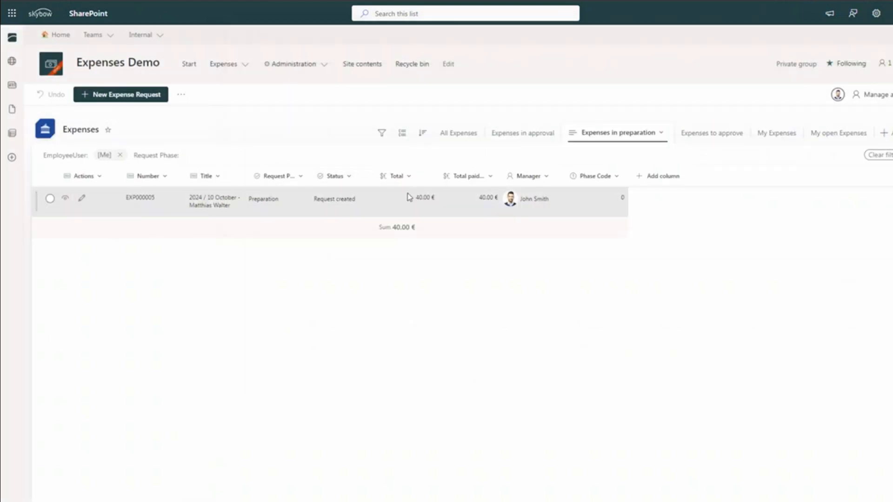
pyautogui.click(409, 197)
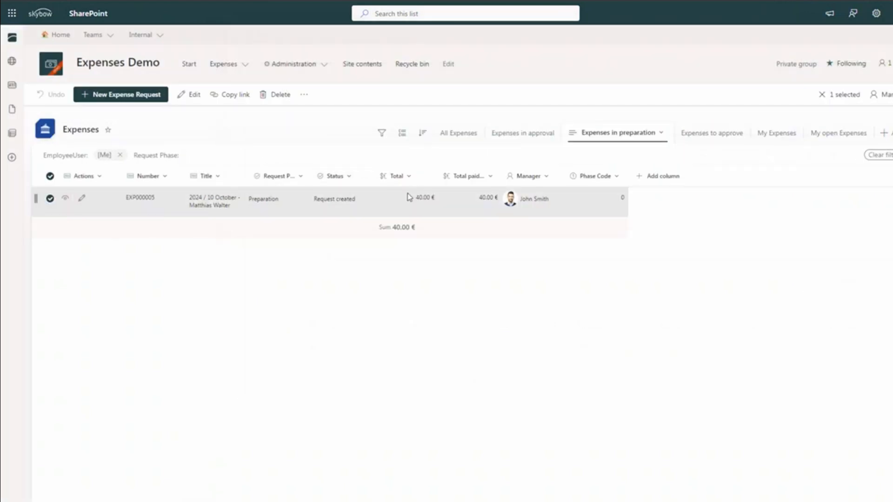
pyautogui.rightClick(408, 197)
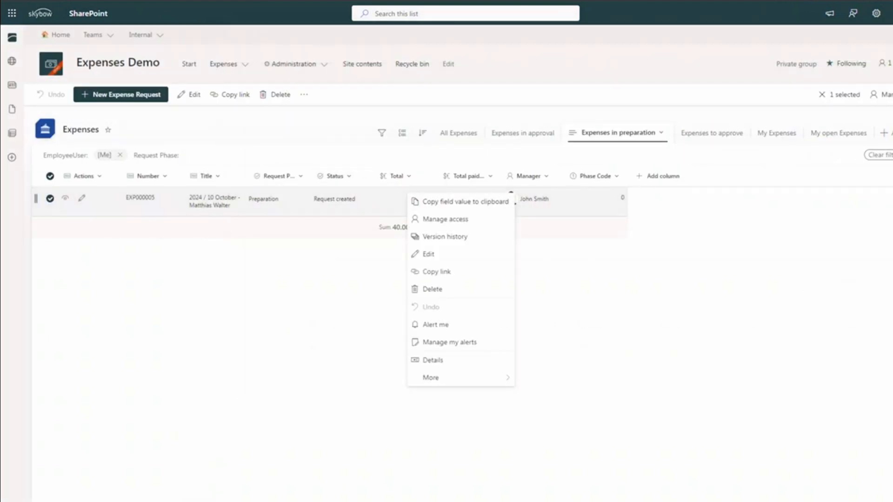
pyautogui.click(433, 361)
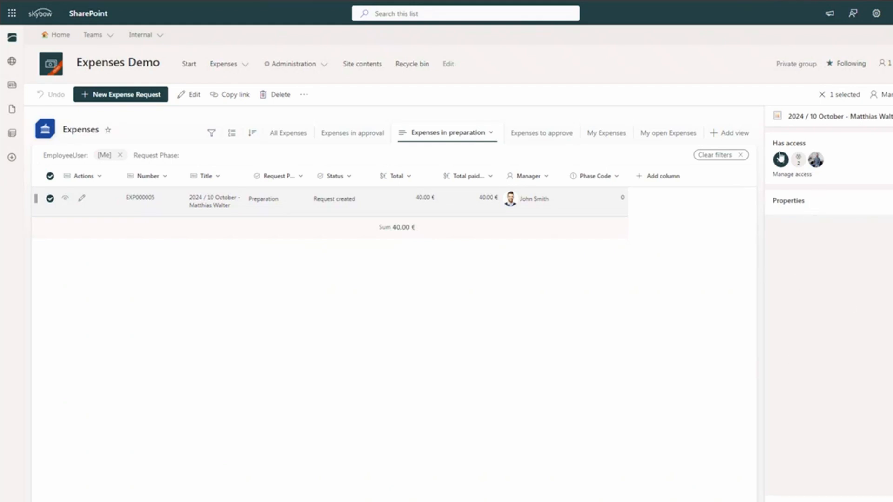
pyautogui.scroll(-10, 828, 239)
pyautogui.scroll(10, 817, 427)
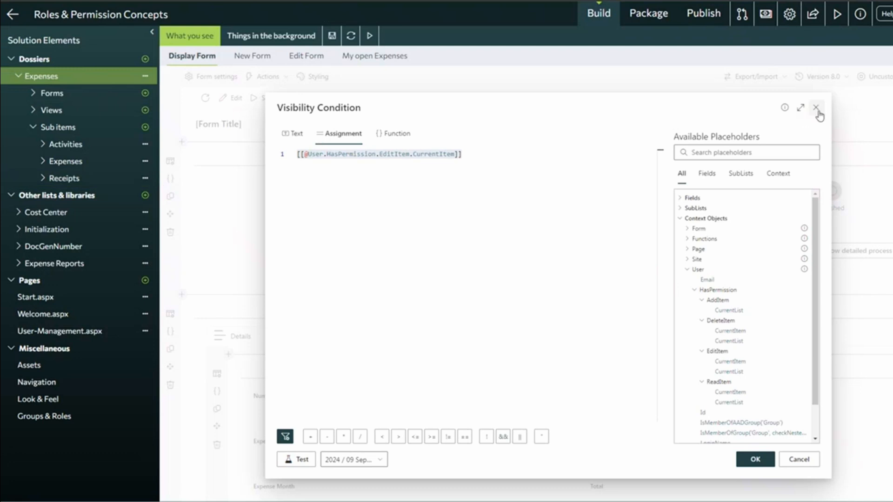
# Set the display form's details pane Properties to Show, save a new form version, and reload the list.
pyautogui.click(813, 111)
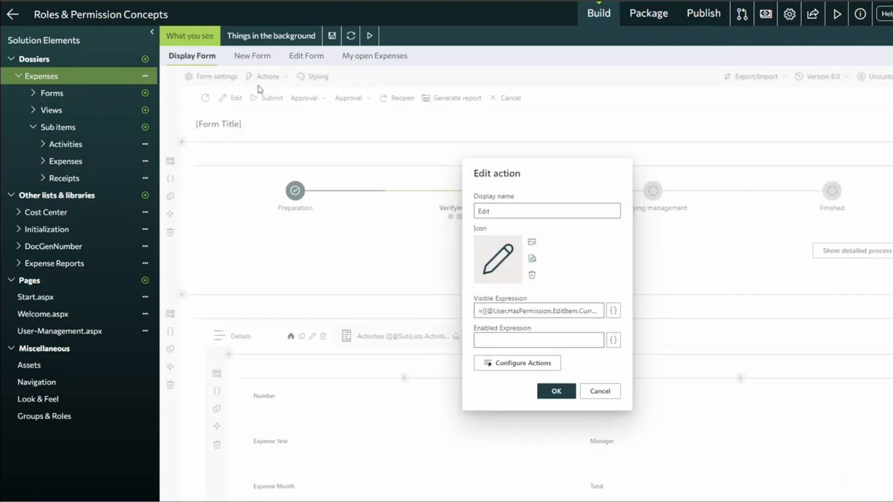
pyautogui.click(600, 392)
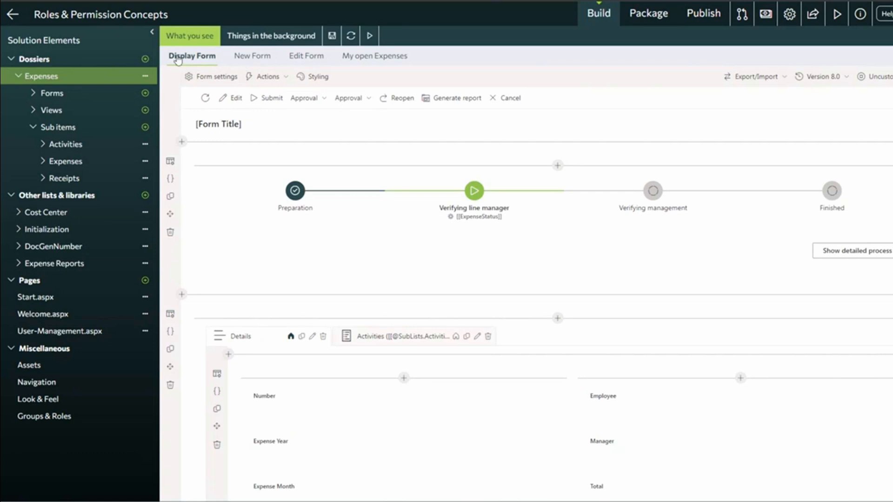
pyautogui.click(222, 77)
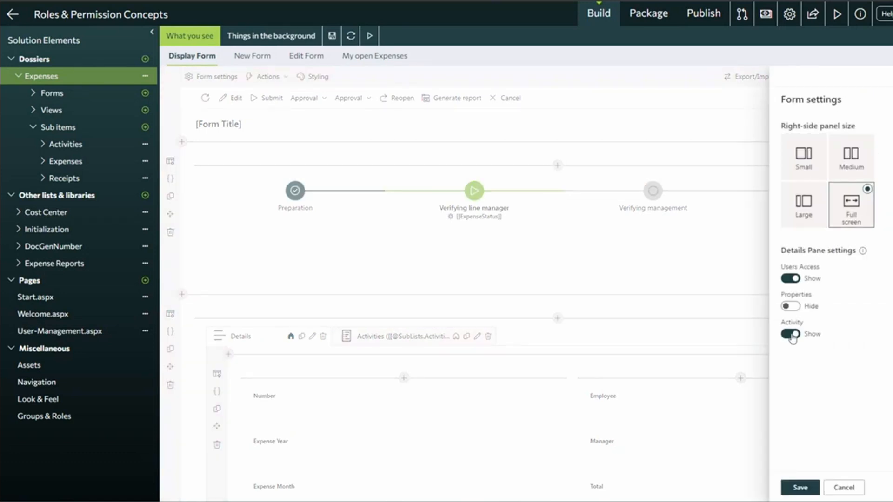
pyautogui.moveTo(791, 251); pyautogui.dragTo(831, 249)
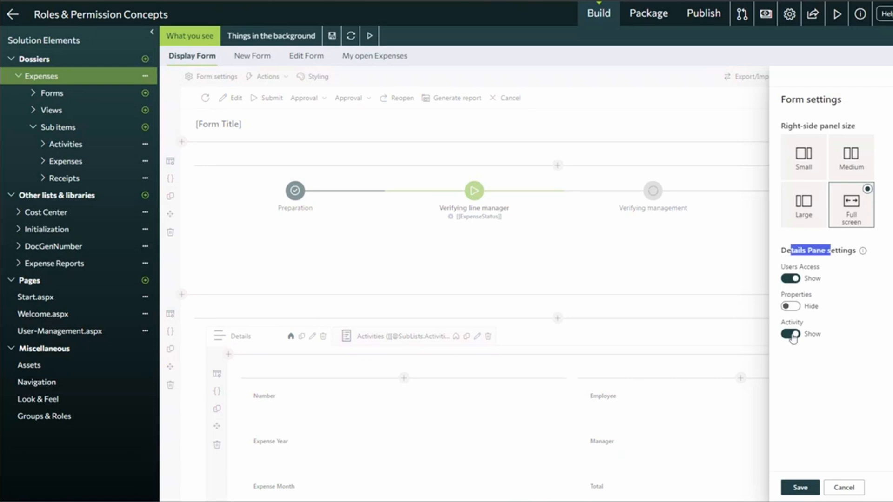
pyautogui.click(790, 306)
pyautogui.click(800, 488)
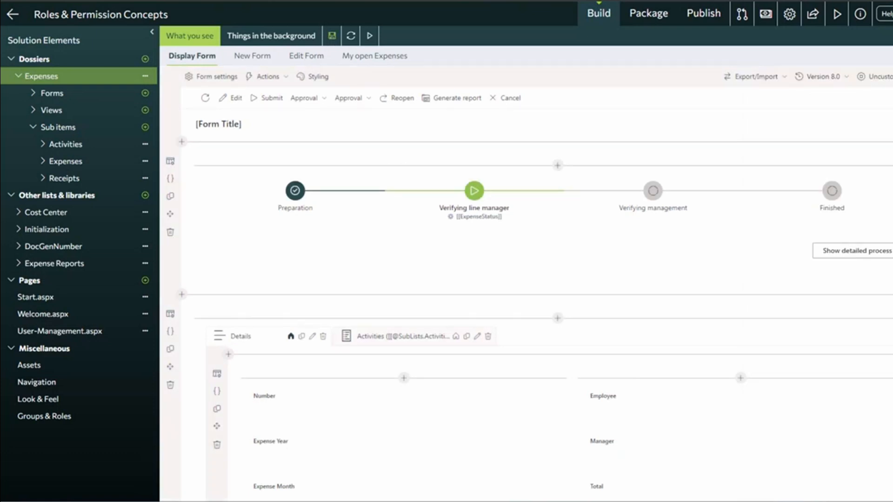
pyautogui.click(333, 39)
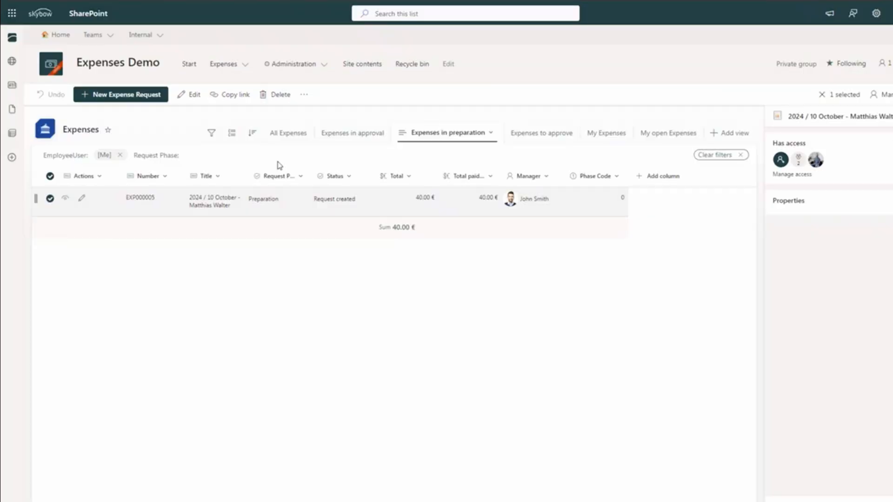
pyautogui.press('F5')
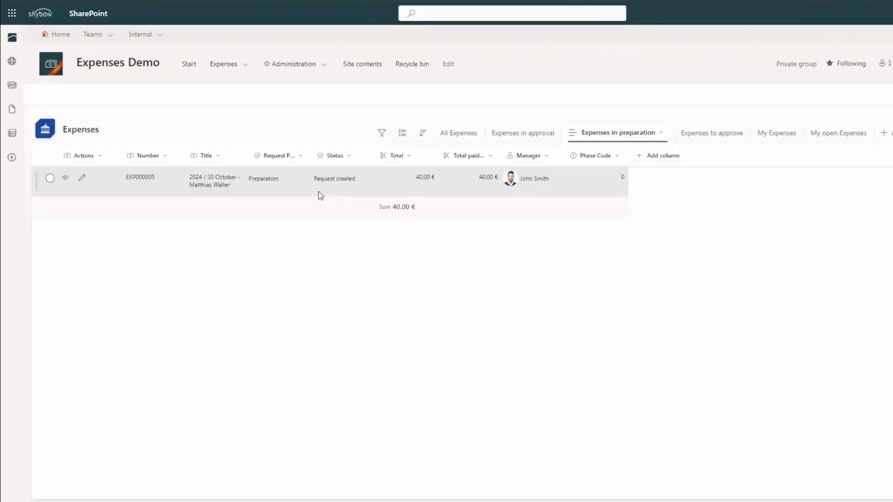
# View the details of expense EXP000005, then remove the [Me] EmployeeUser filter so EXP000005 and EXP000006 appear.
pyautogui.rightClick(340, 203)
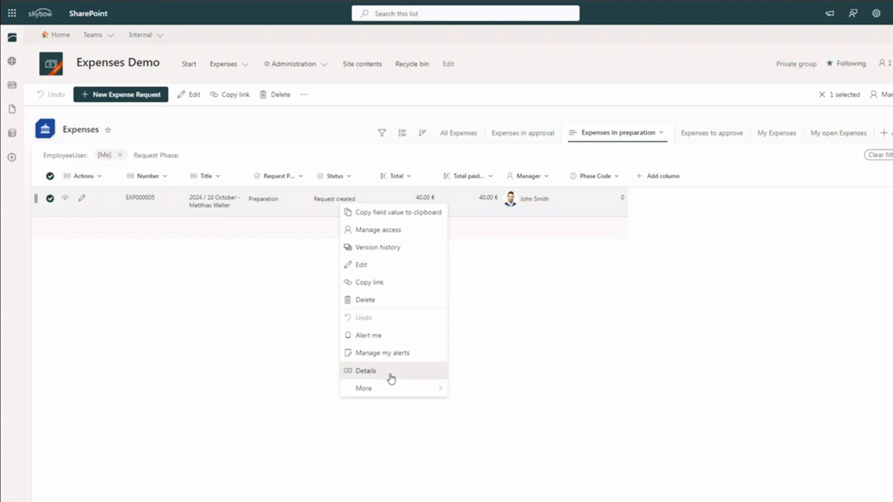
pyautogui.click(391, 379)
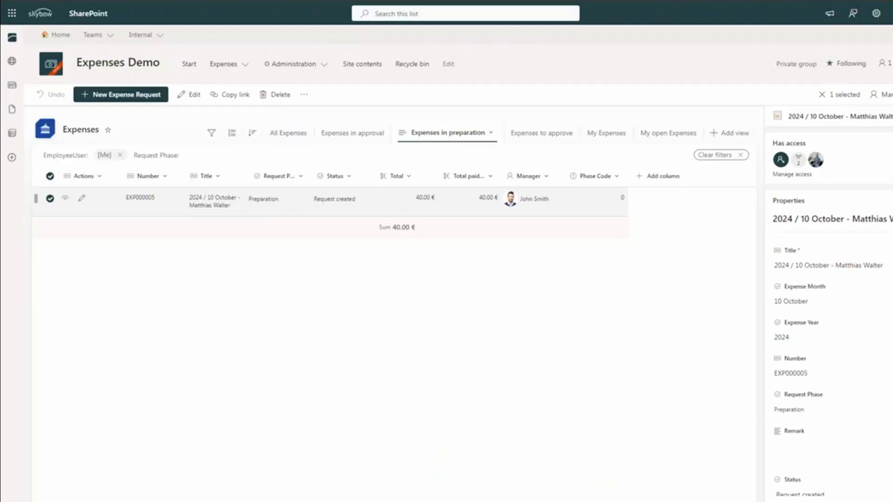
pyautogui.click(887, 116)
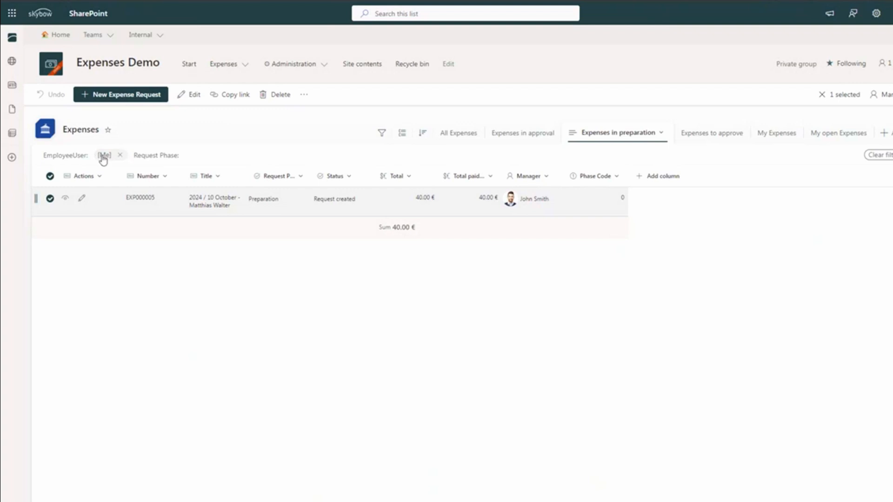
pyautogui.click(121, 156)
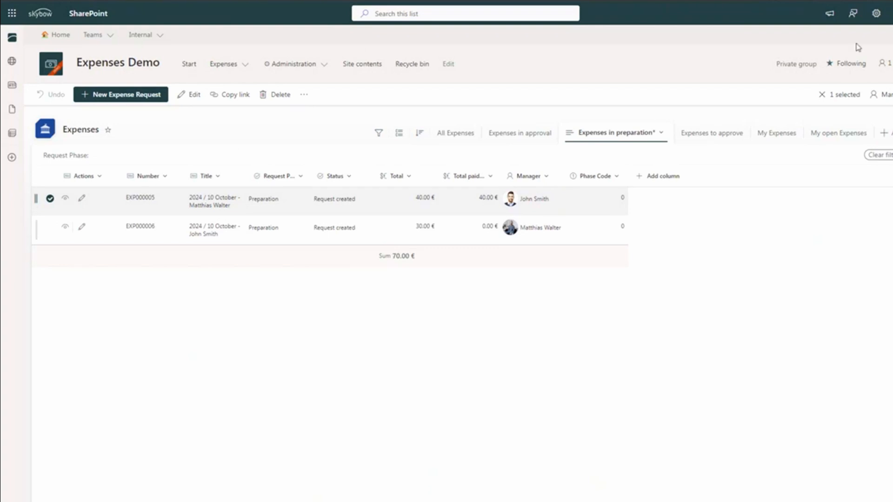
# Inspect the Contribute permission level via Site permissions > Advanced permissions settings > Permission Levels.
pyautogui.click(877, 13)
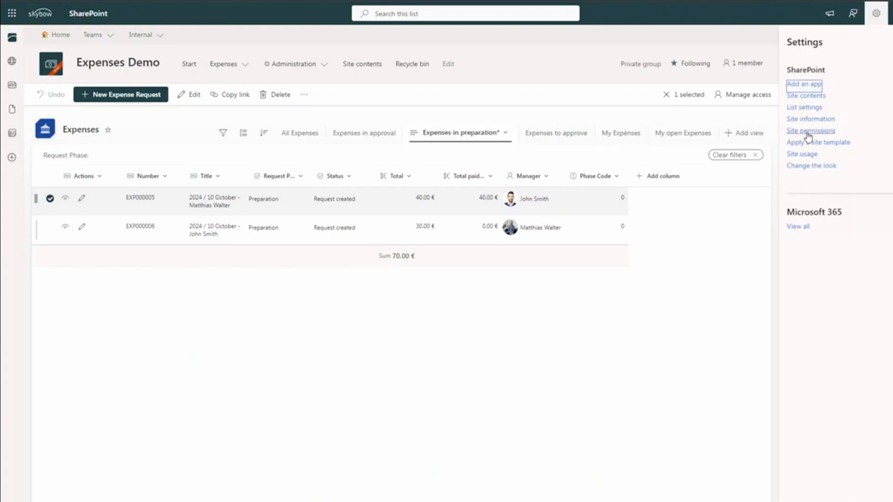
pyautogui.click(809, 135)
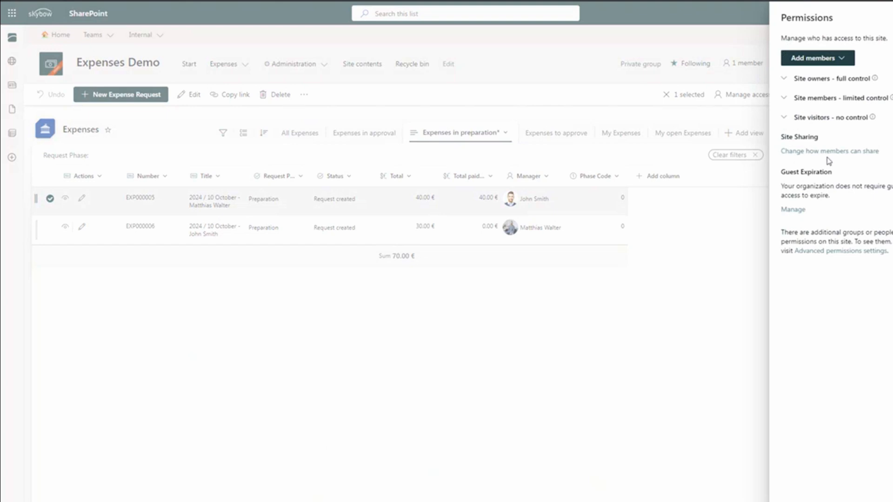
pyautogui.click(857, 254)
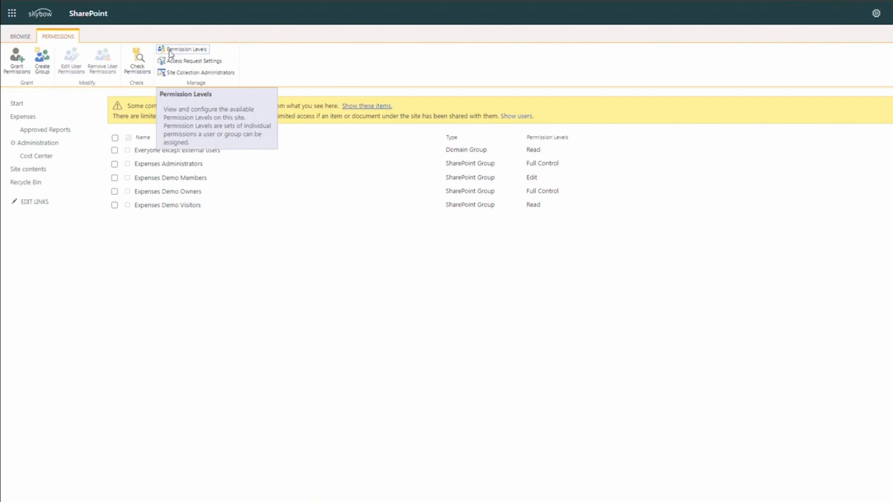
pyautogui.click(172, 51)
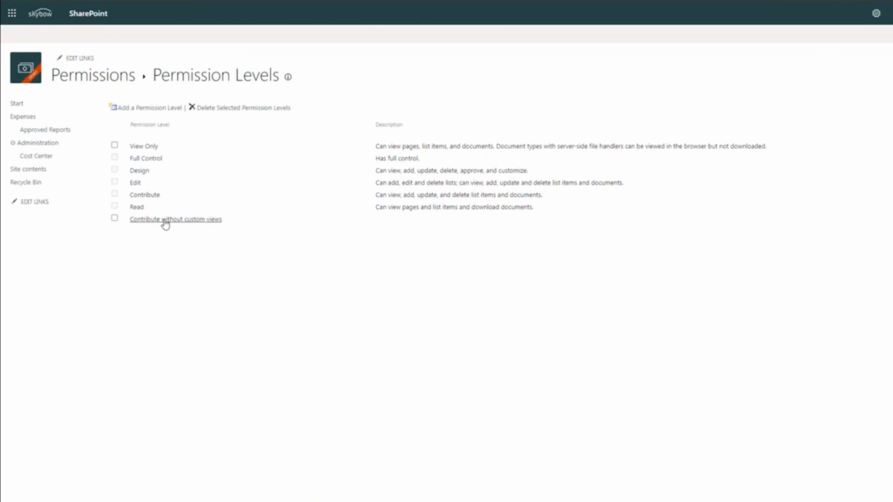
pyautogui.click(145, 197)
pyautogui.scroll(-9, 459, 315)
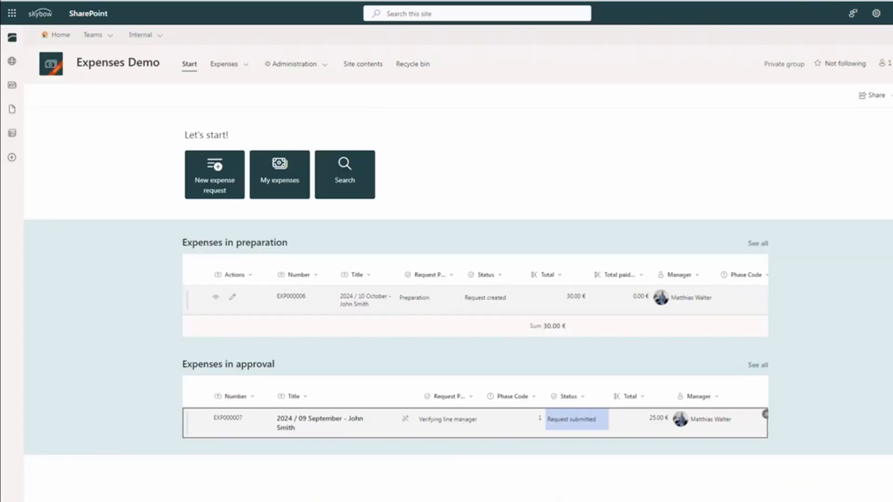
# Show all Expenses in preparation and choose a different layout from the view dropdown.
pyautogui.click(759, 243)
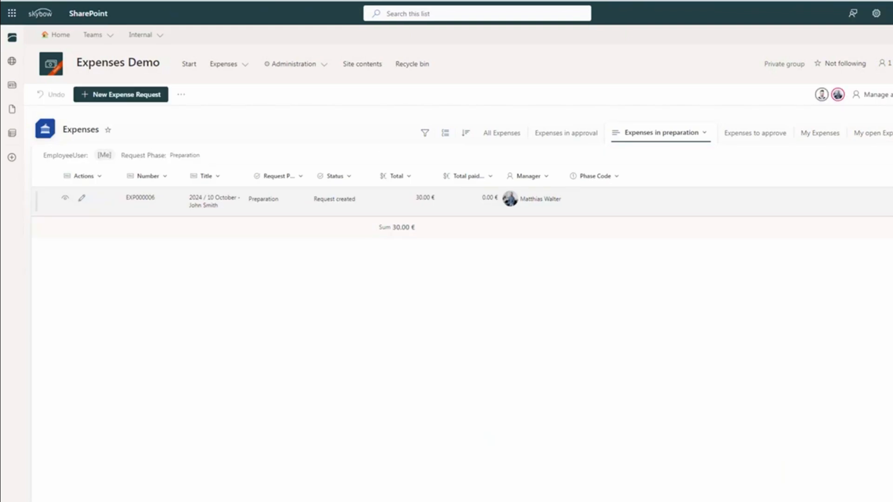
pyautogui.click(686, 136)
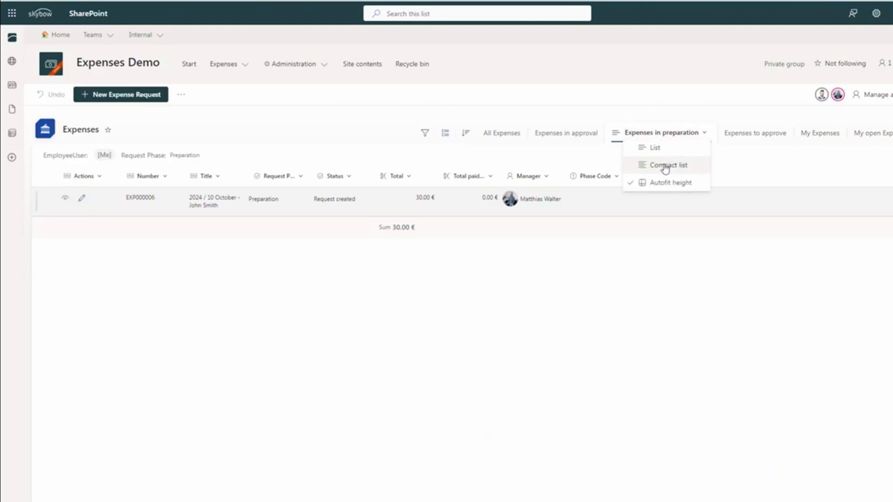
pyautogui.click(106, 155)
pyautogui.moveTo(100, 156); pyautogui.dragTo(112, 156)
pyautogui.click(106, 156)
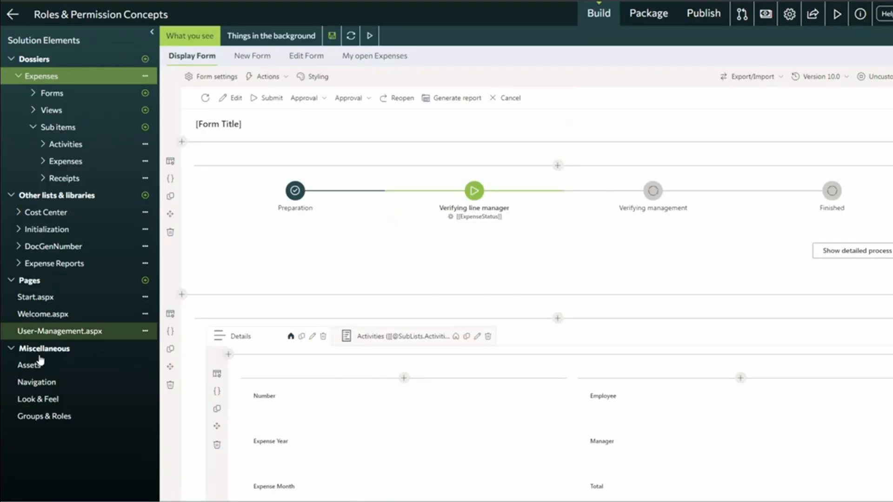
# Review the packaged Expenses Administrators and Expenses Management groups and Contribute level, then open site permissions.
pyautogui.click(42, 416)
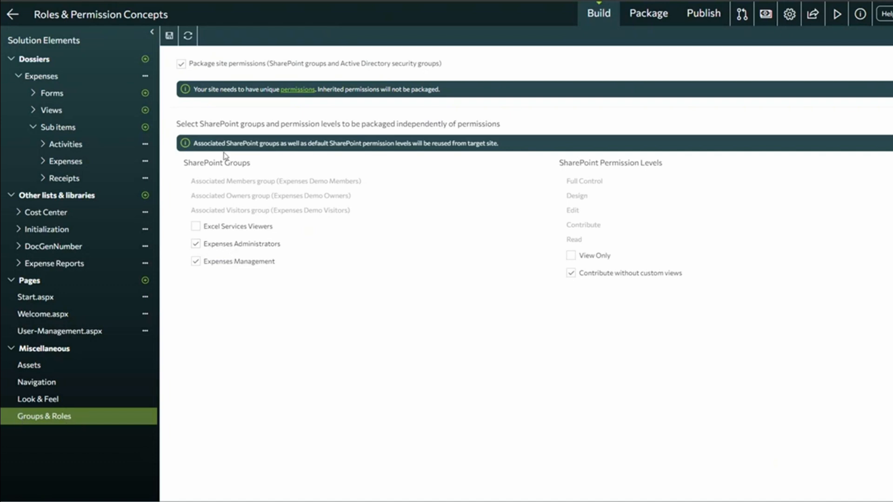
pyautogui.moveTo(185, 163); pyautogui.dragTo(359, 315)
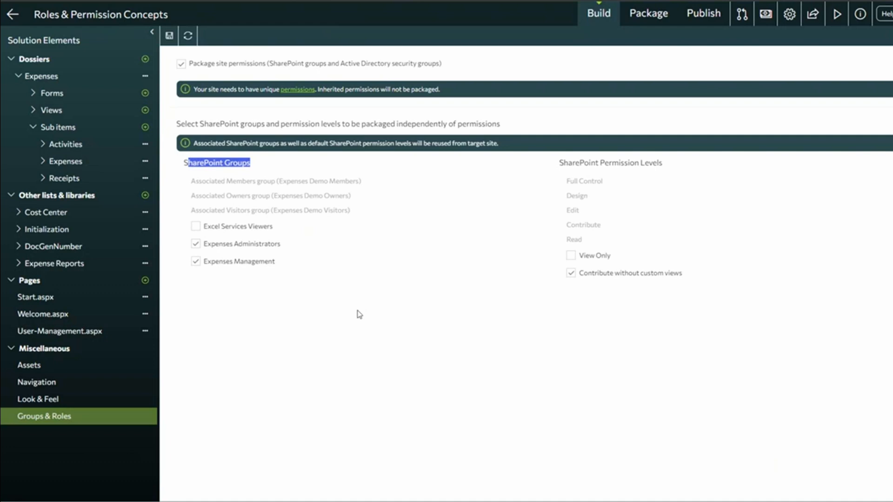
pyautogui.click(294, 335)
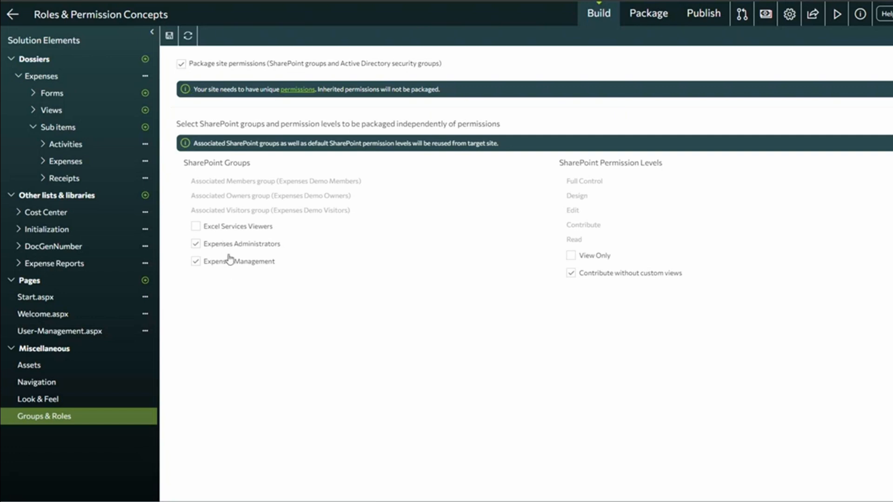
pyautogui.click(285, 97)
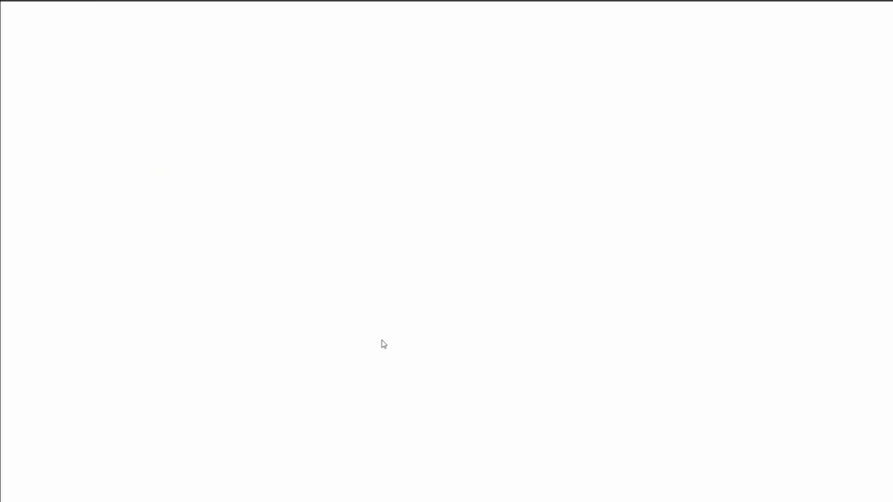
# Review the groups table and their permission levels on the site Permissions page.
pyautogui.moveTo(212, 231); pyautogui.dragTo(235, 253)
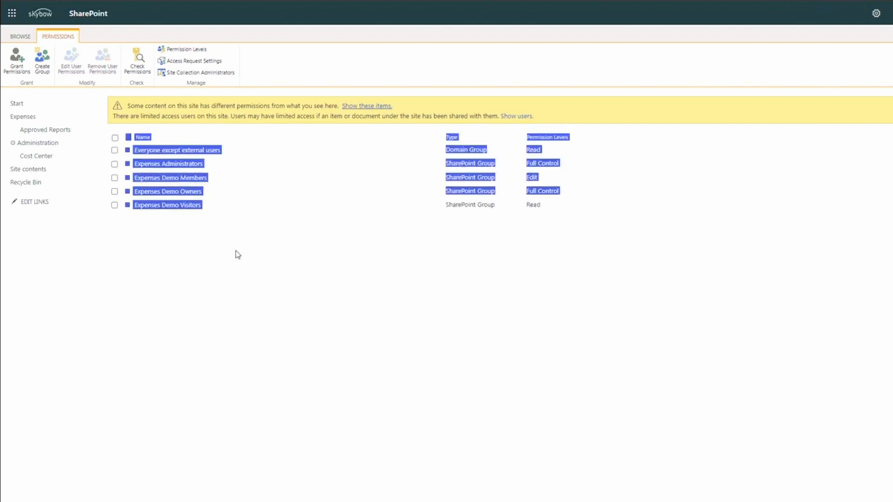
pyautogui.click(232, 165)
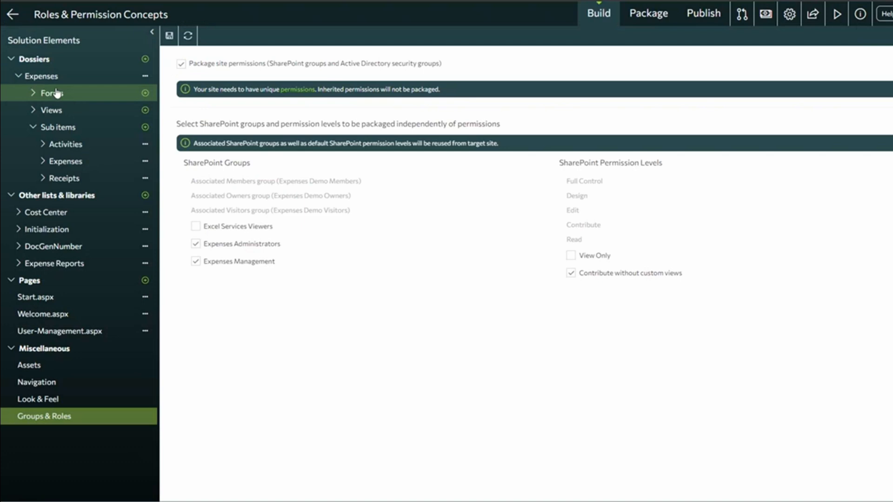
# Tick Package unique list permissions in the Expenses list's Packaging Options.
pyautogui.click(44, 76)
pyautogui.click(282, 38)
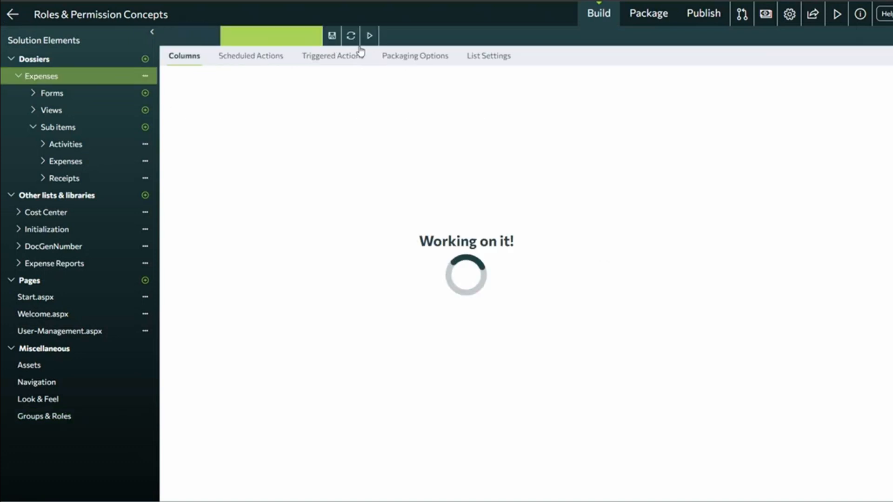
pyautogui.click(400, 56)
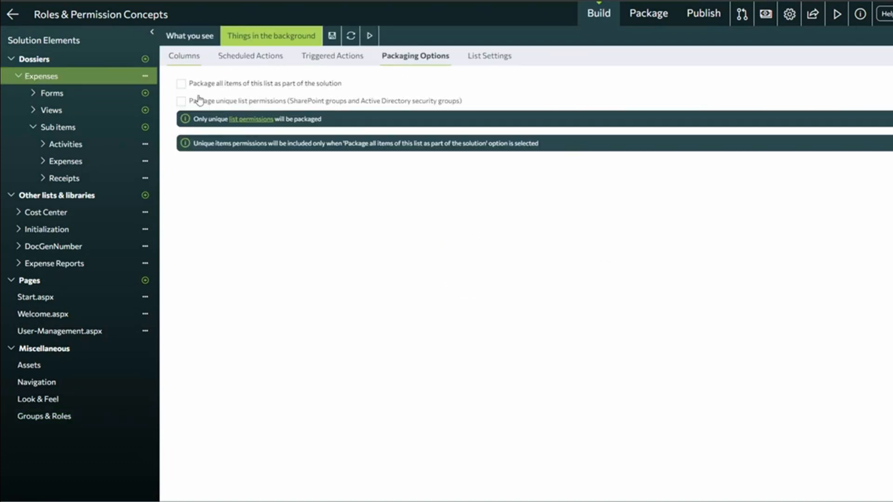
pyautogui.click(181, 102)
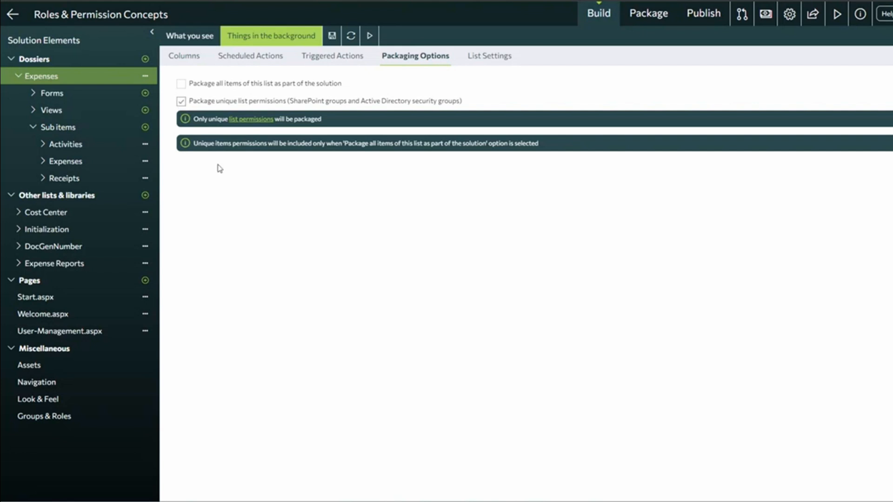